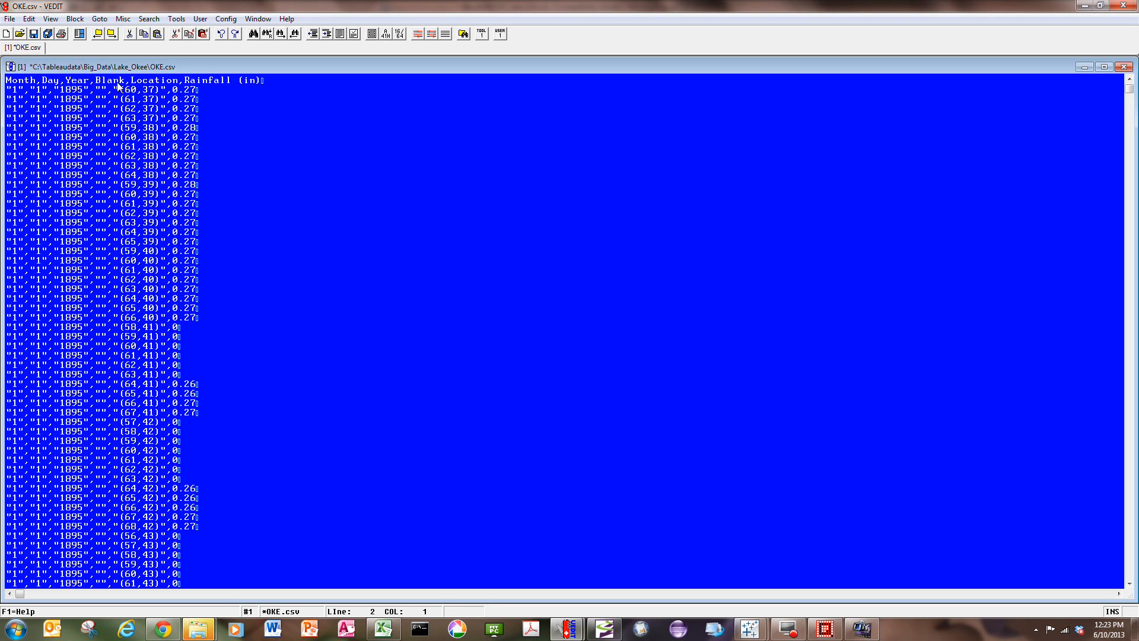
Rename the Month,Day,Year header to Date and merge every row's three date fields using a regular-expression replacement of \1/\2/\3.
{"action": "left_click_drag", "start_coordinate": [6, 81], "coordinate": [90, 81]}
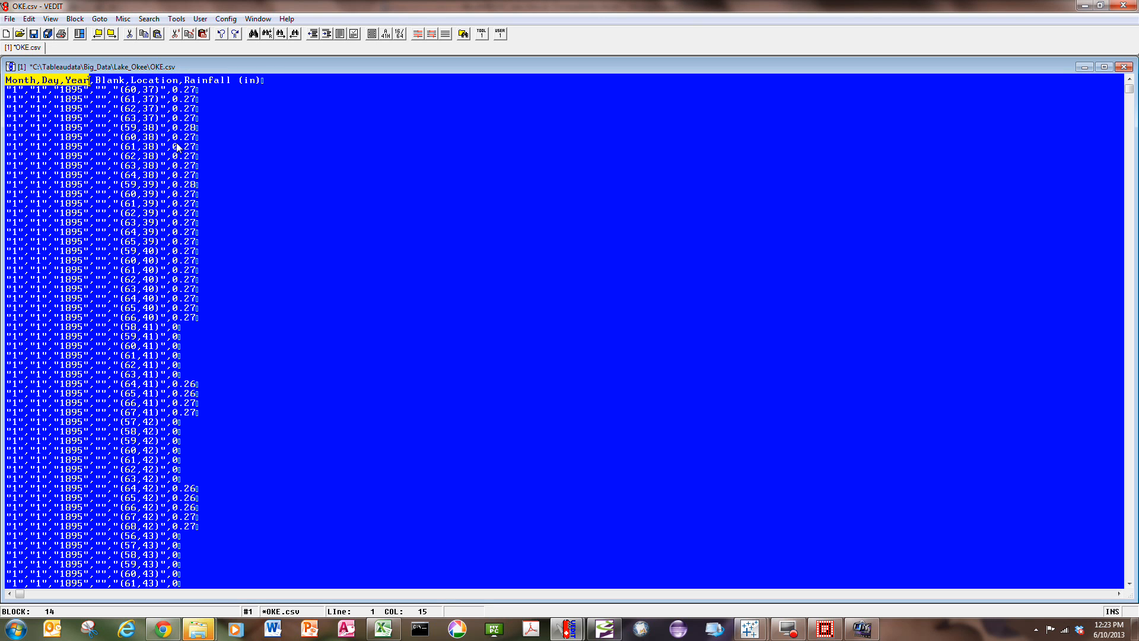
{"action": "type", "text": "Date"}
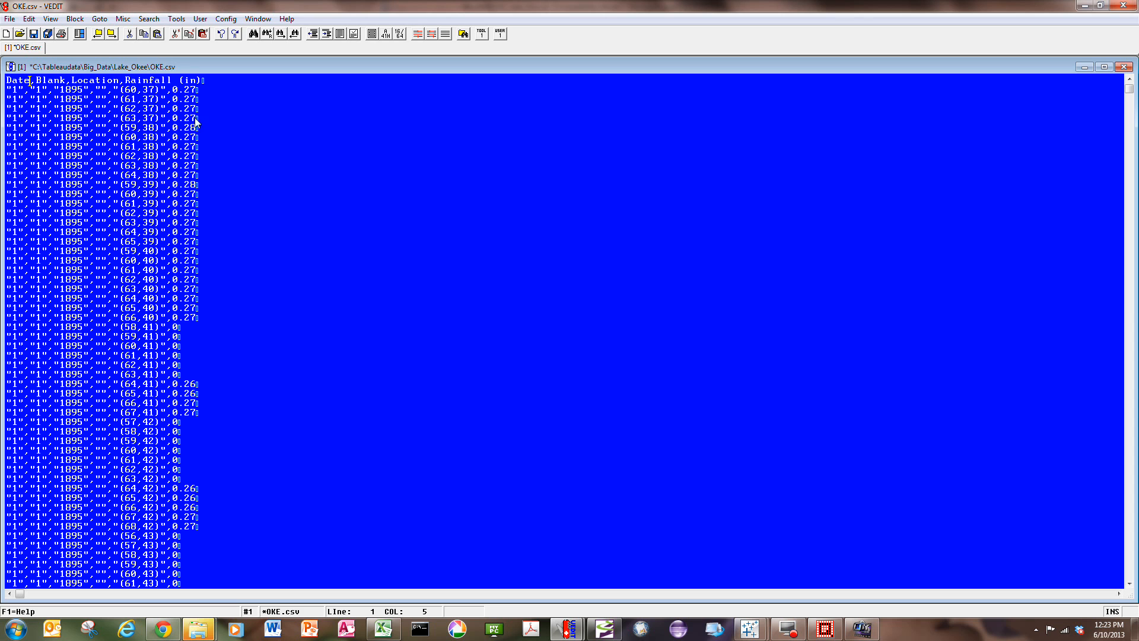
{"action": "left_click", "coordinate": [149, 18]}
{"action": "left_click", "coordinate": [172, 45]}
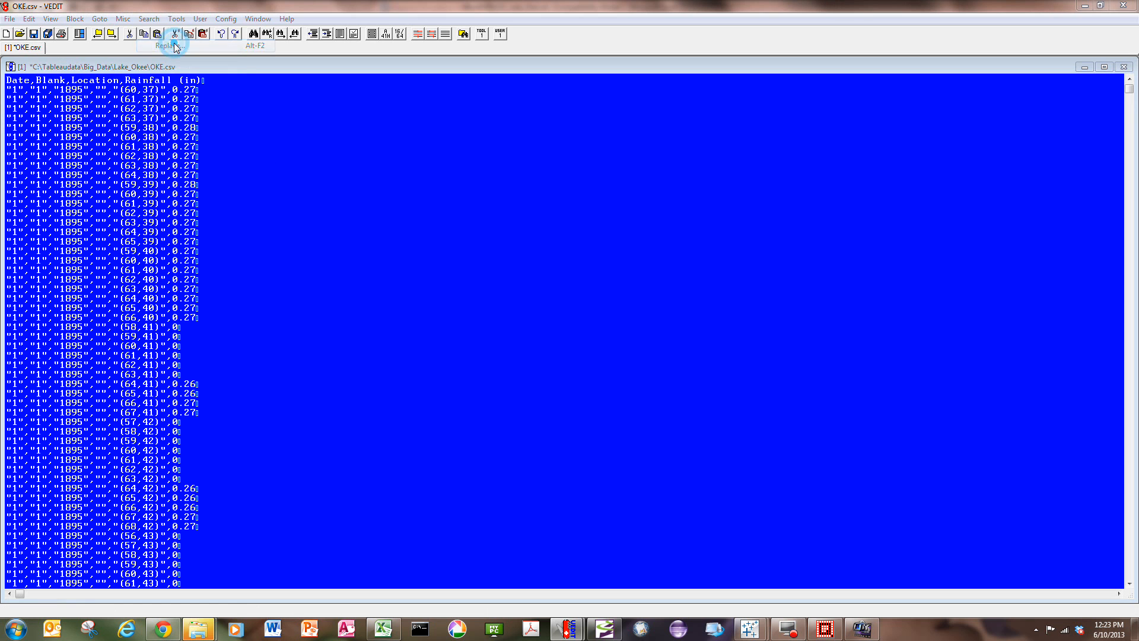
{"action": "left_click_drag", "start_coordinate": [197, 30], "coordinate": [522, 156]}
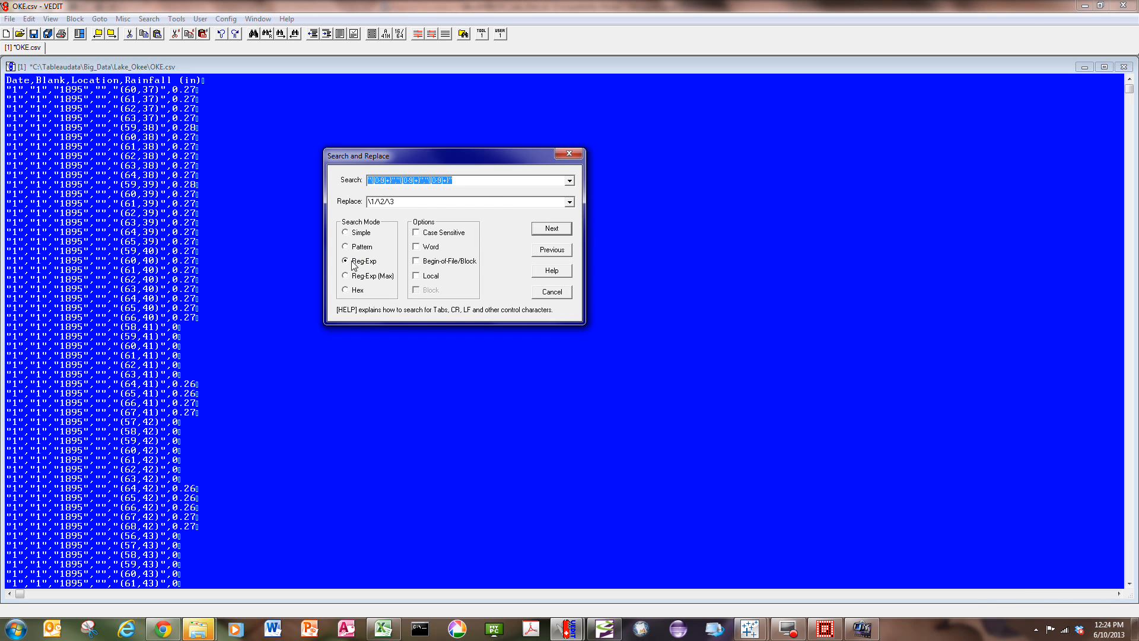
{"action": "left_click", "coordinate": [553, 234]}
{"action": "left_click", "coordinate": [489, 27]}
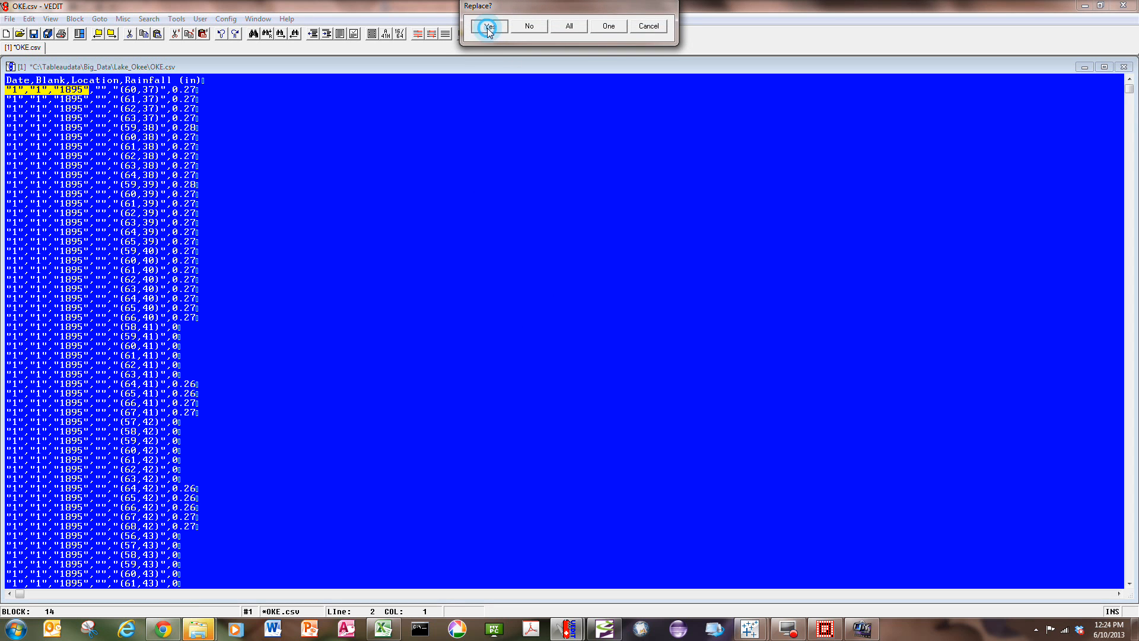
{"action": "left_click", "coordinate": [490, 26]}
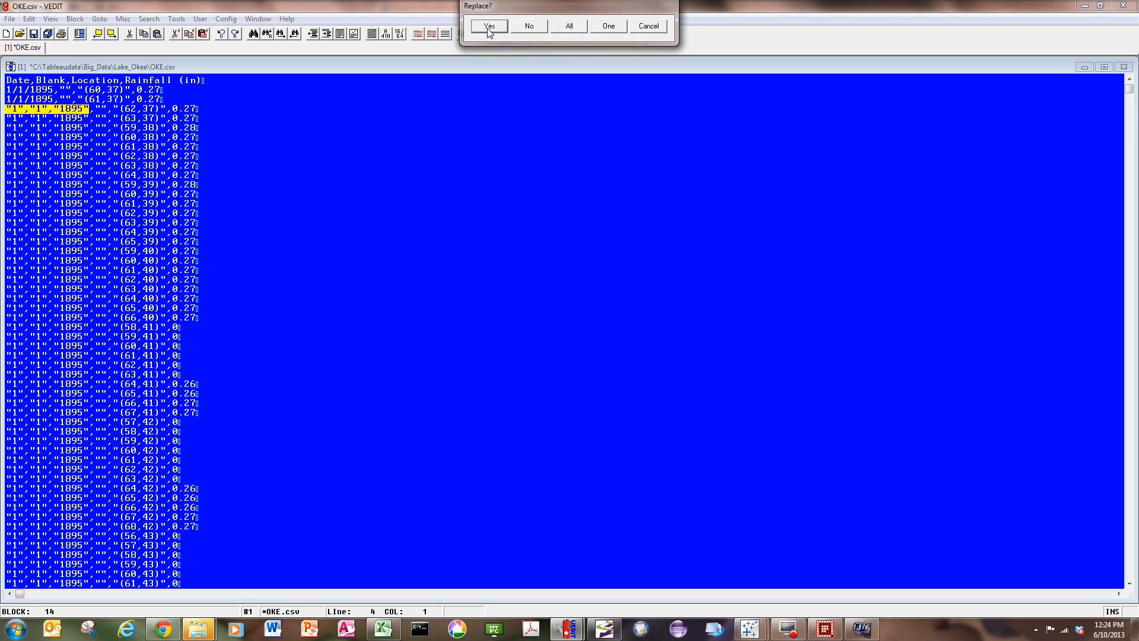
{"action": "left_click", "coordinate": [570, 25]}
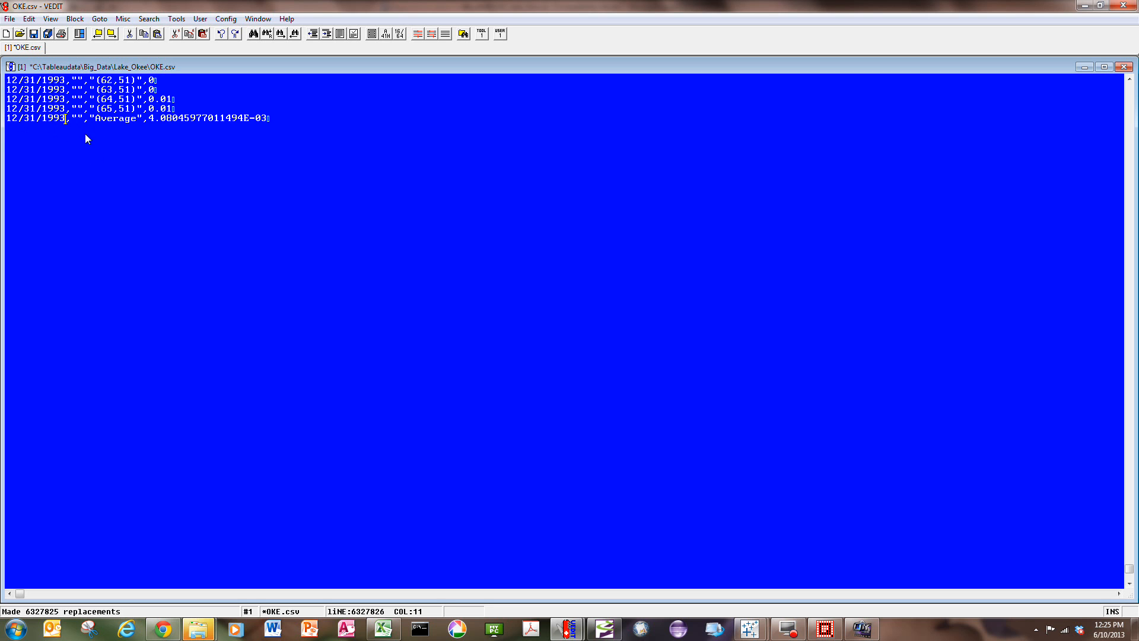
Delete the Blank column name and its comma from the header line at the start of the file.
{"action": "scroll", "coordinate": [89, 154], "scroll_direction": "up", "scroll_amount": 20}
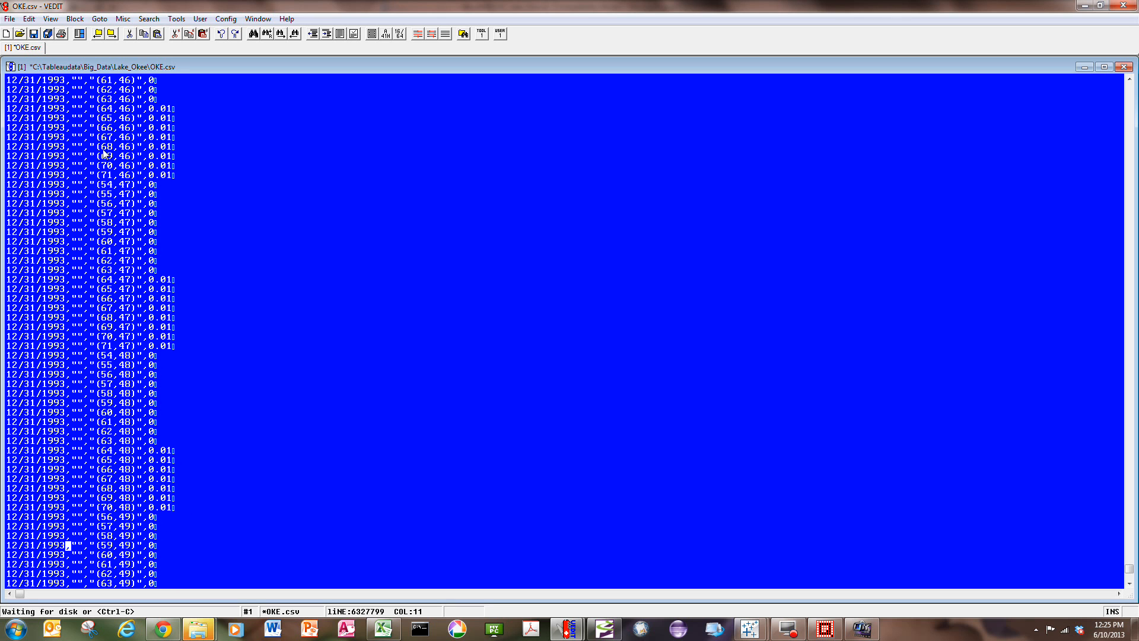
{"action": "key", "text": "ctrl+Home"}
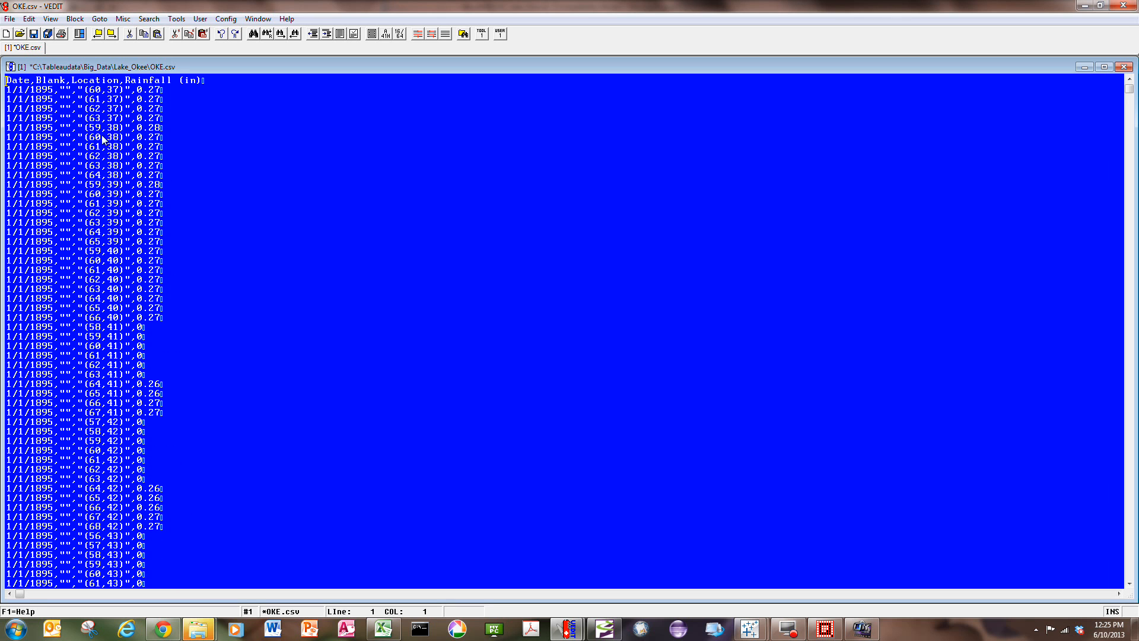
{"action": "left_click", "coordinate": [37, 80]}
{"action": "key", "text": "Delete"}
{"action": "key", "text": "Delete"}
{"action": "key", "text": "Delete"}
{"action": "key", "text": "Delete"}
{"action": "key", "text": "Delete"}
{"action": "key", "text": "Delete"}
Replace every ,"", with a single comma to remove the empty field from all rows, and save OKE.csv.
{"action": "left_click", "coordinate": [149, 19]}
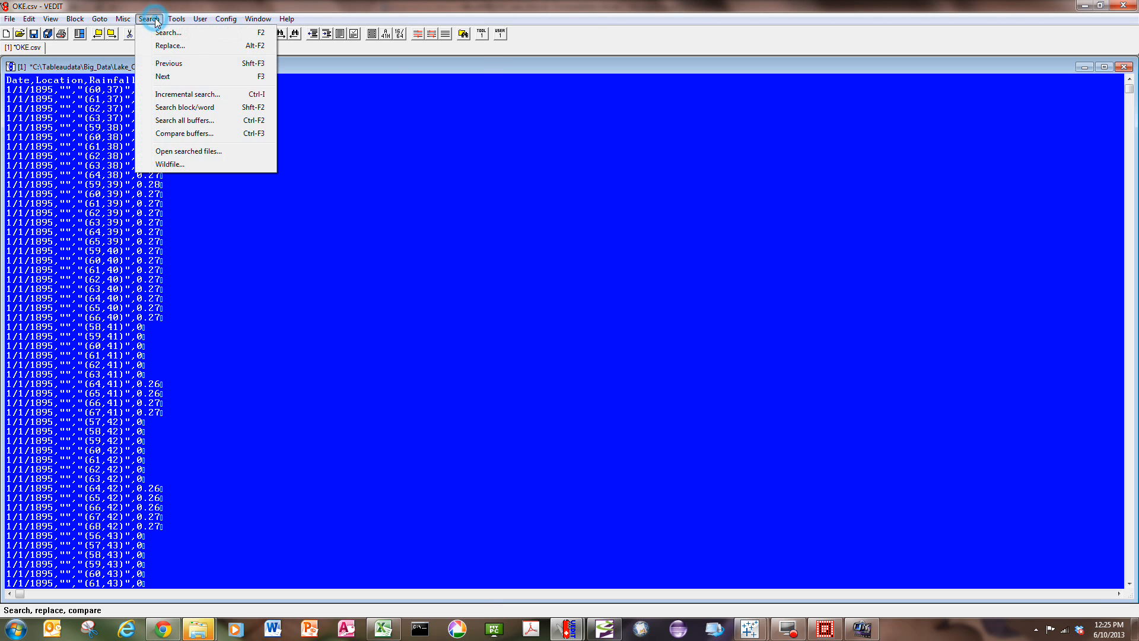
{"action": "left_click", "coordinate": [174, 44]}
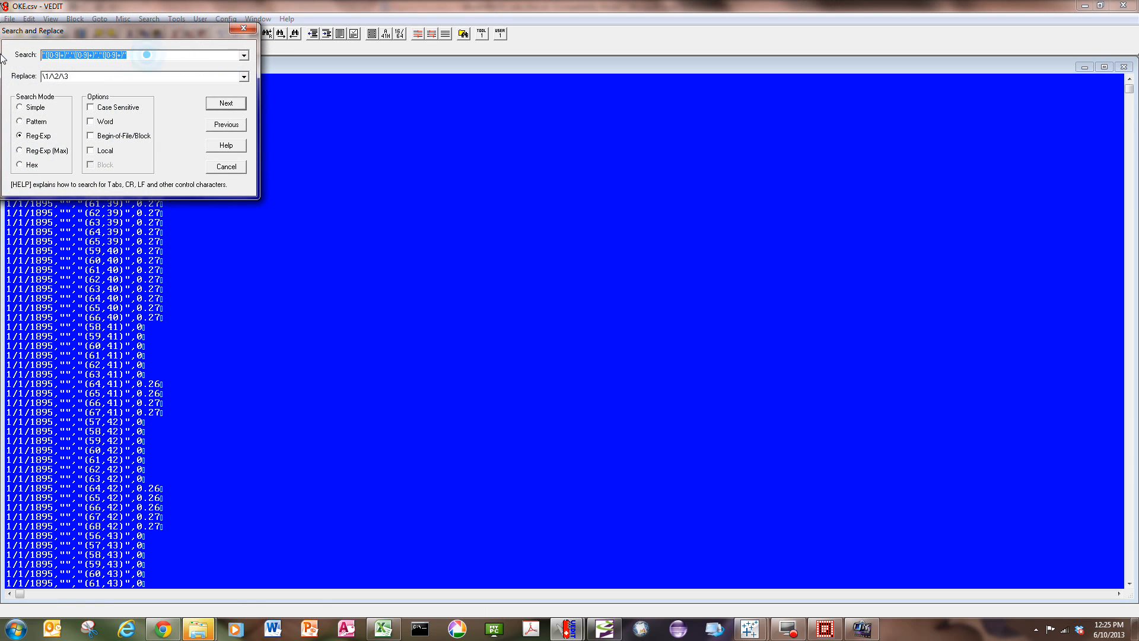
{"action": "key", "text": "BackSpace"}
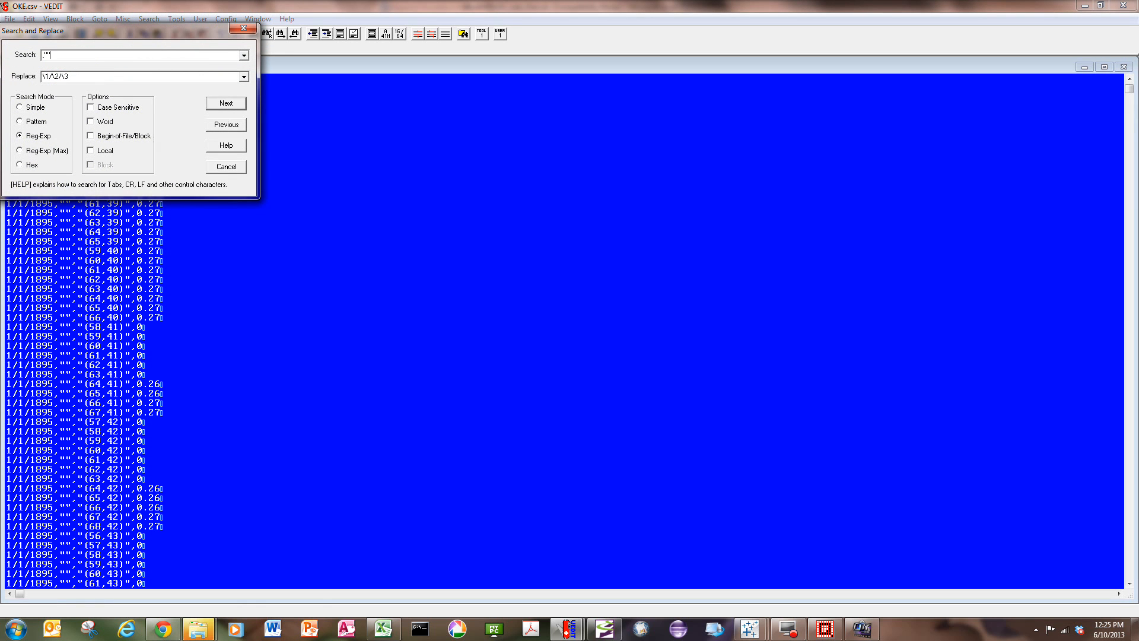
{"action": "double_click", "coordinate": [90, 77]}
{"action": "key", "text": "BackSpace"}
{"action": "left_click_drag", "start_coordinate": [180, 32], "coordinate": [497, 104]}
{"action": "left_click", "coordinate": [543, 176]}
{"action": "left_click", "coordinate": [504, 30]}
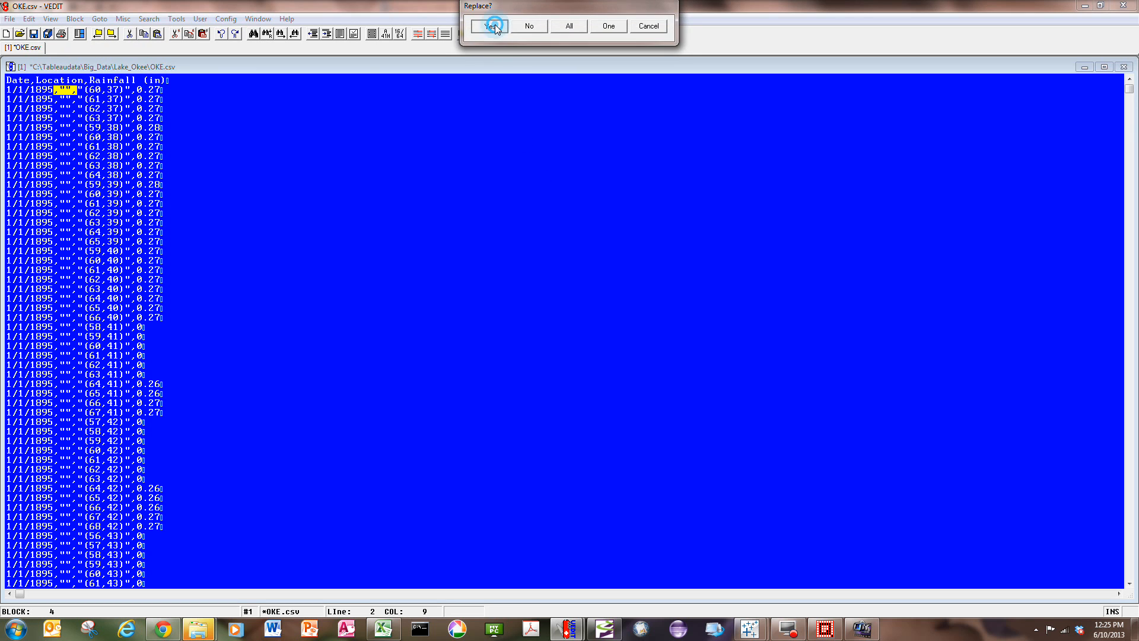
{"action": "left_click", "coordinate": [586, 26]}
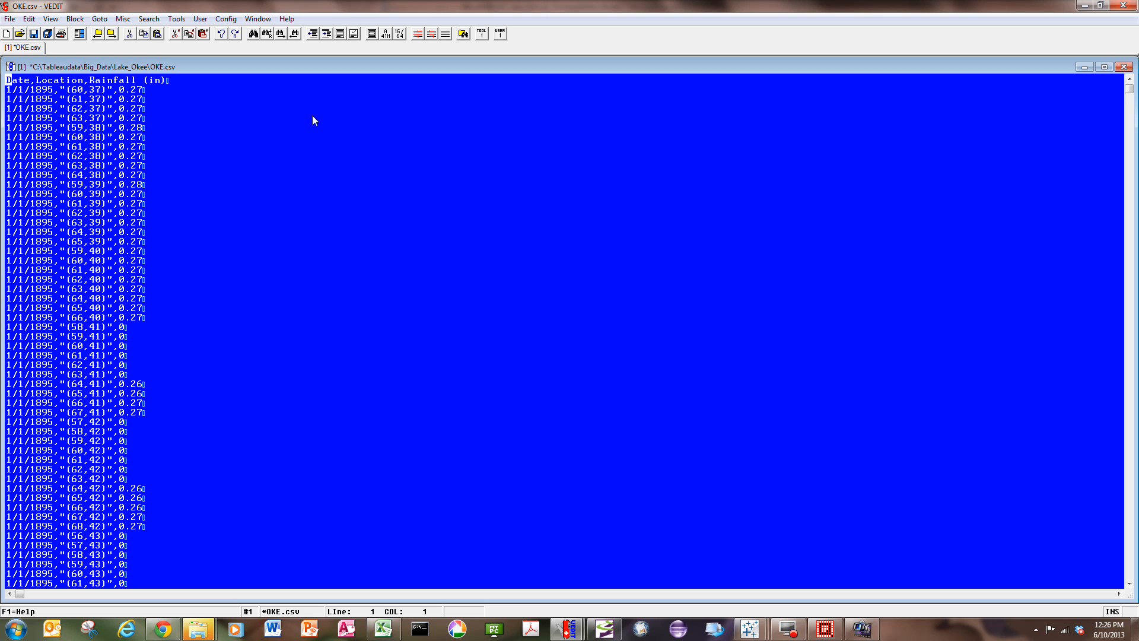
{"action": "key", "text": "ctrl+s"}
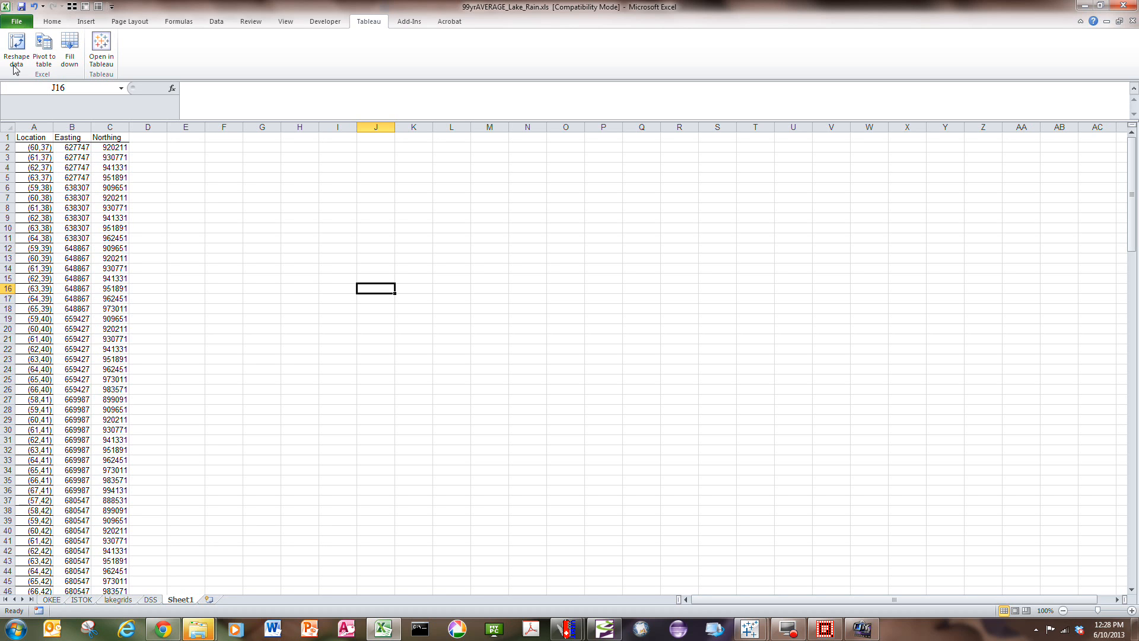
Start saving a copy of the Excel location sheet with CSV (Comma delimited) as the file type.
{"action": "left_click", "coordinate": [26, 24]}
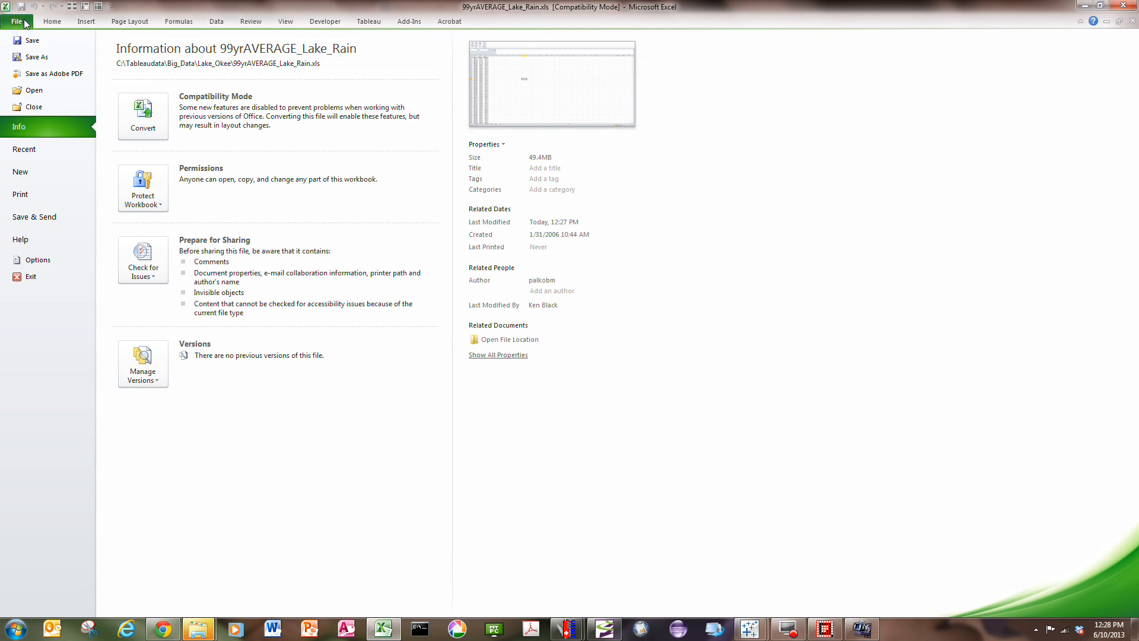
{"action": "key", "text": "Escape"}
{"action": "key", "text": "F12"}
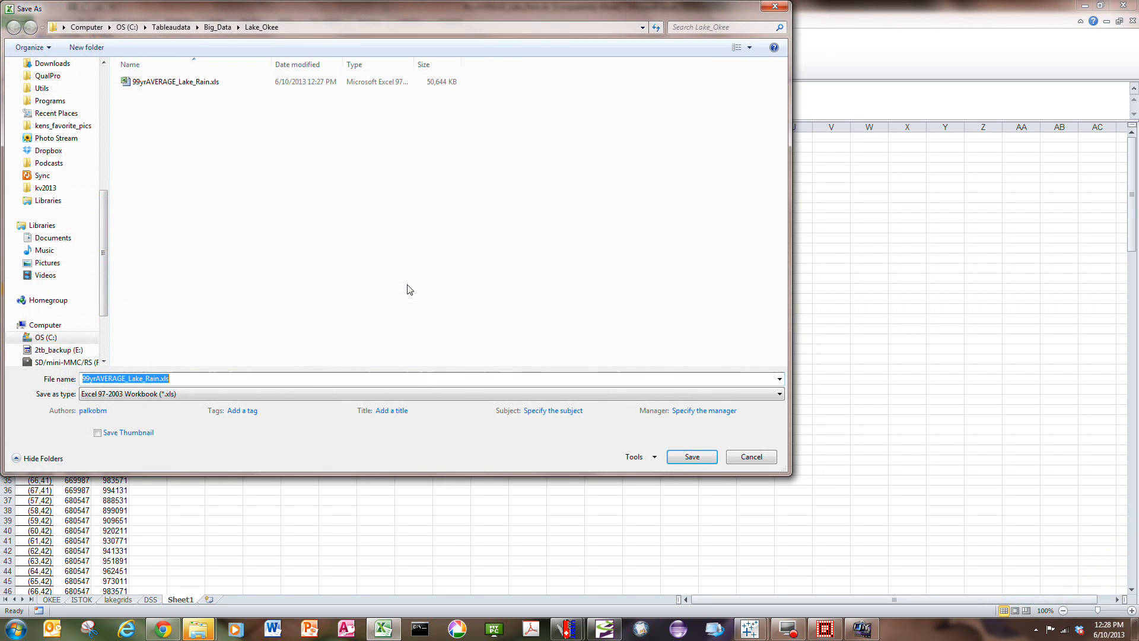
{"action": "left_click", "coordinate": [780, 395]}
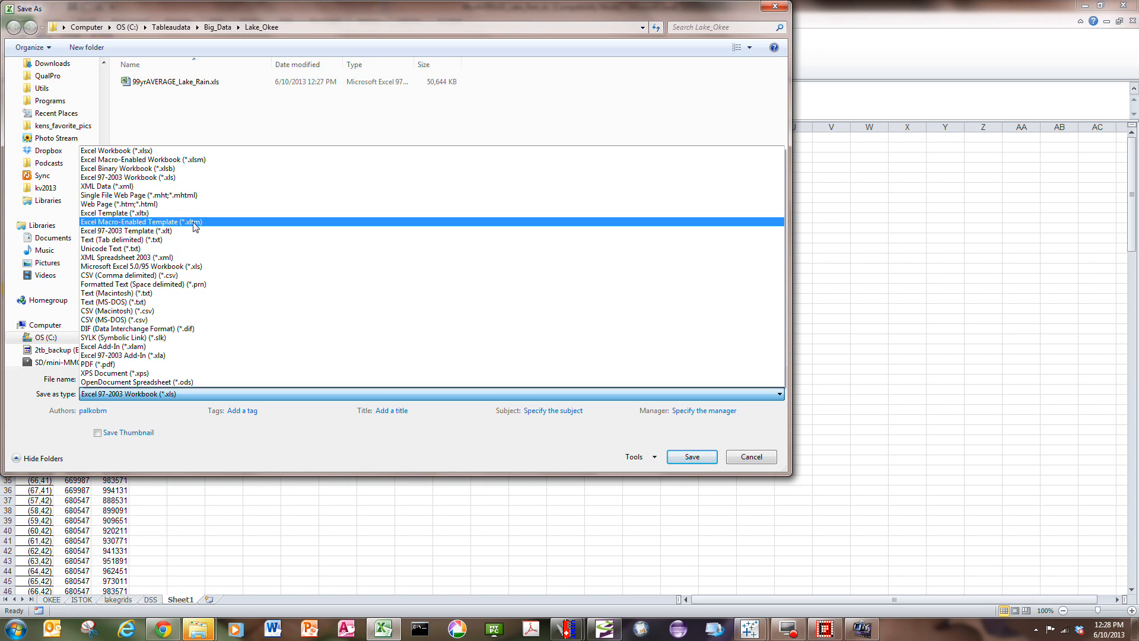
{"action": "left_click", "coordinate": [149, 276]}
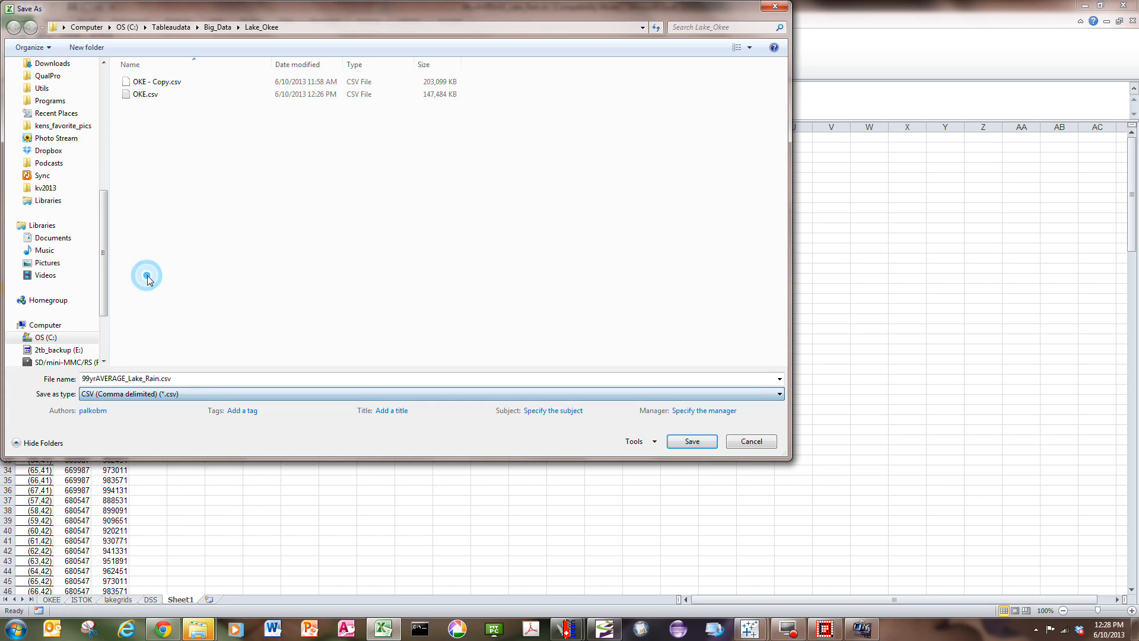
Save the sheet as Node_Location.csv, keeping the CSV format, and close the workbook without saving further changes.
{"action": "double_click", "coordinate": [162, 379]}
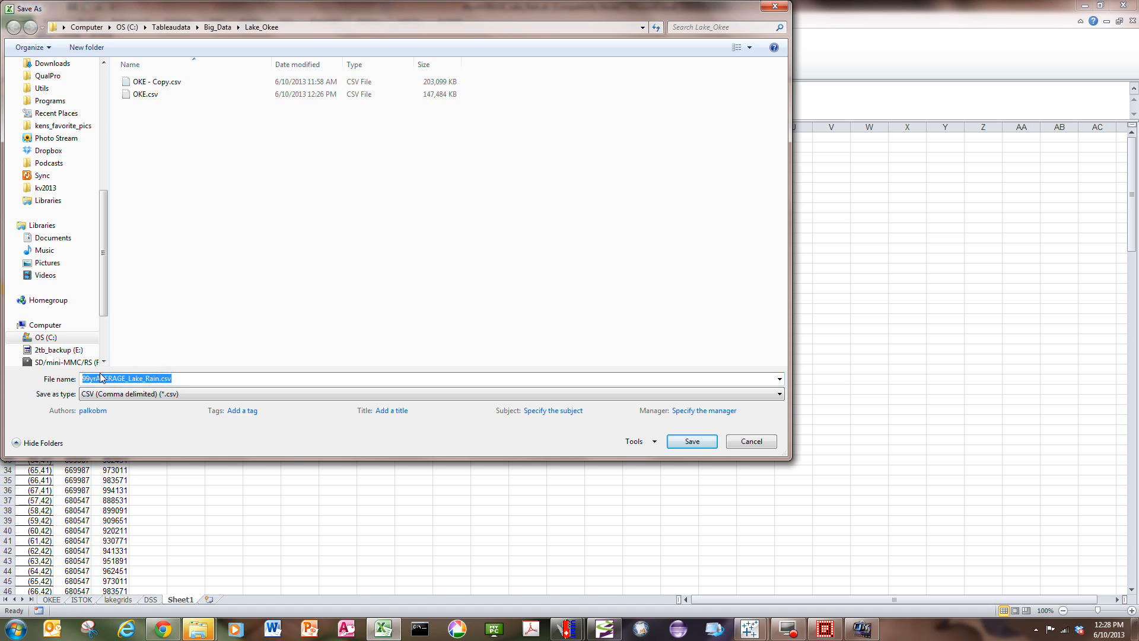
{"action": "left_click_drag", "start_coordinate": [159, 379], "coordinate": [67, 376]}
{"action": "type", "text": "Location"}
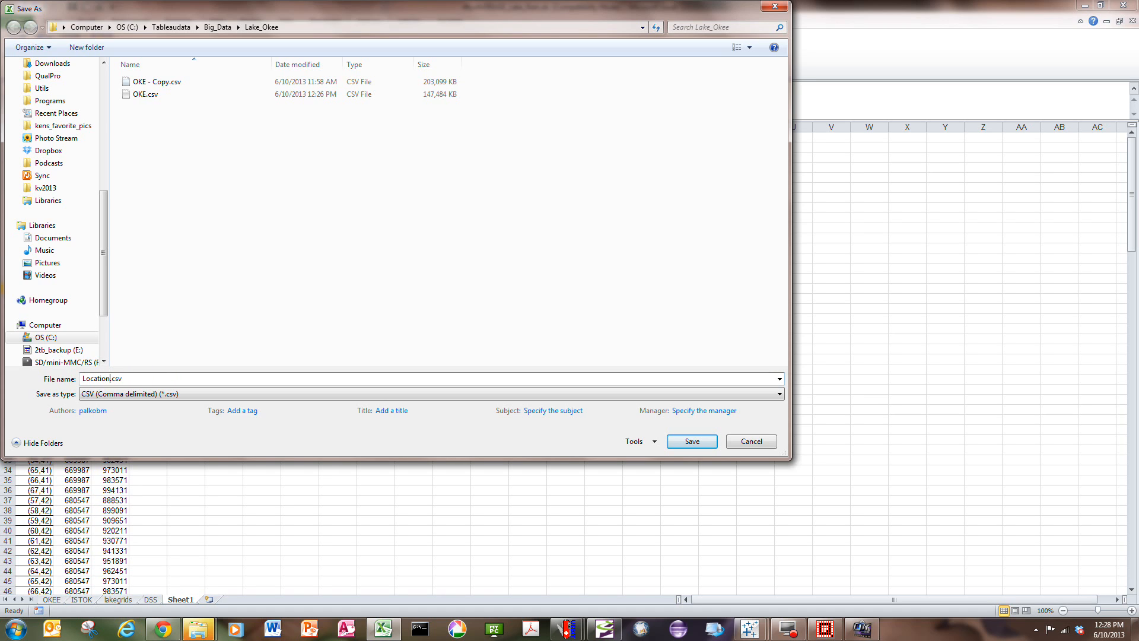
{"action": "key", "text": "Home"}
{"action": "type", "text": "Node_"}
{"action": "key", "text": "Return"}
{"action": "left_click", "coordinate": [547, 351]}
{"action": "left_click", "coordinate": [540, 354]}
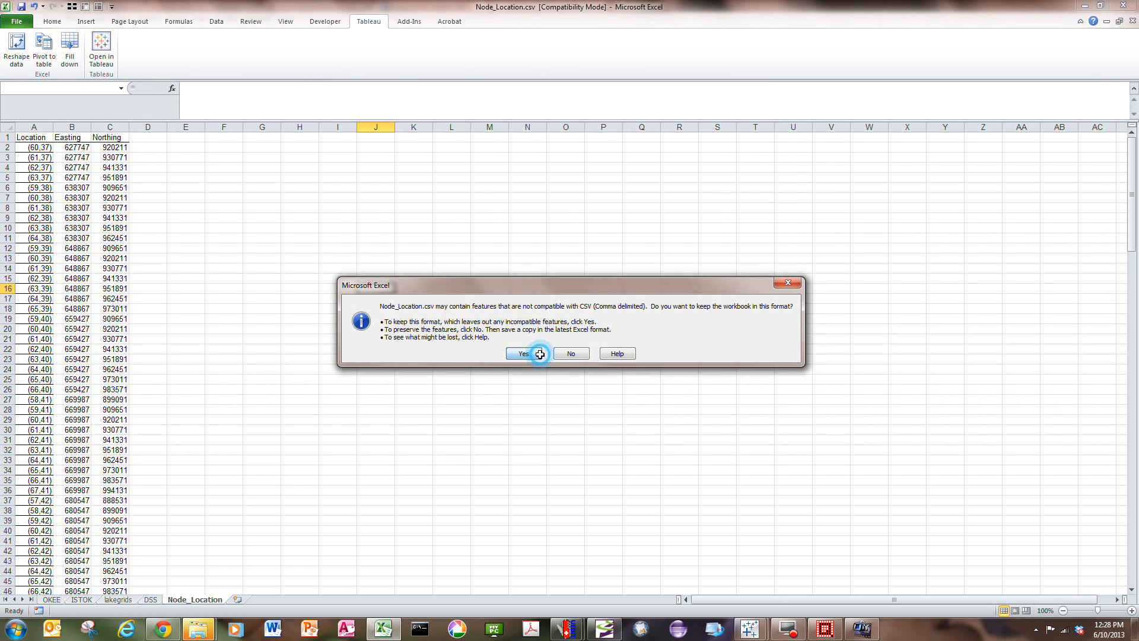
{"action": "left_click", "coordinate": [1132, 20]}
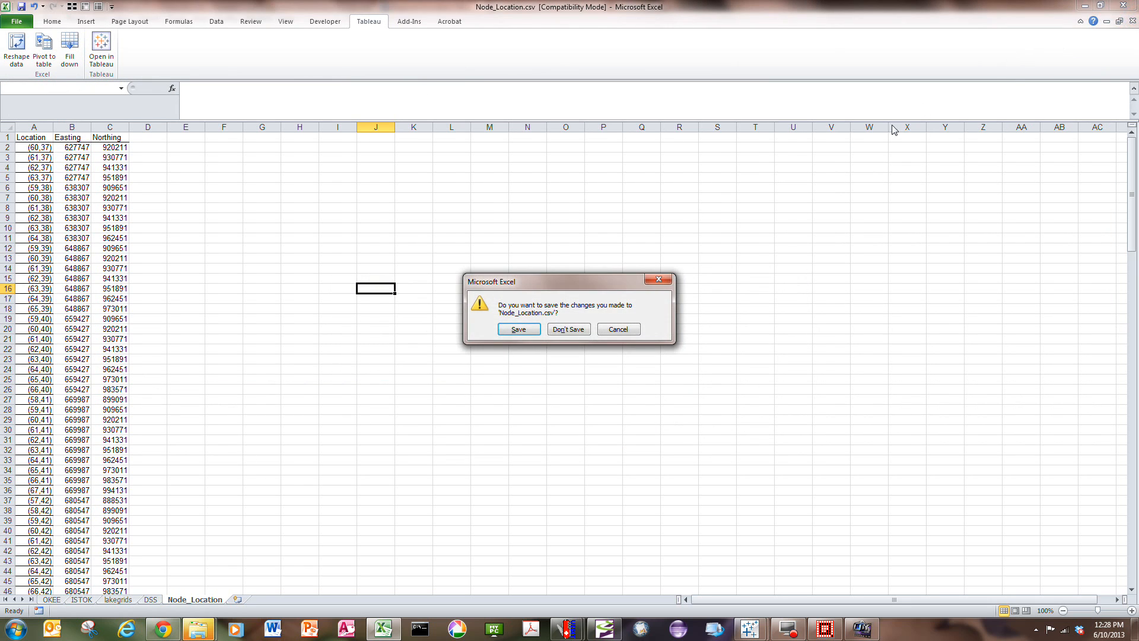
{"action": "left_click", "coordinate": [578, 329]}
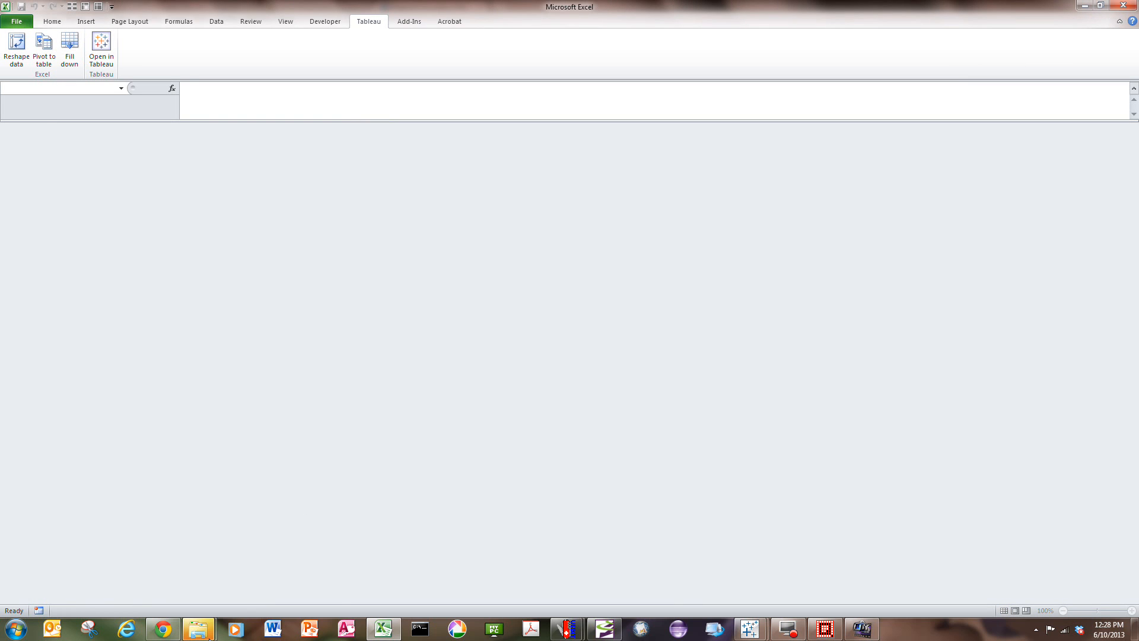
Open Node_Location.csv from the Tableaudata\Big_Data\Lake_Okee folder in VEDIT to check its contents, and close the editor.
{"action": "mouse_move", "coordinate": [200, 629]}
{"action": "left_click", "coordinate": [185, 552]}
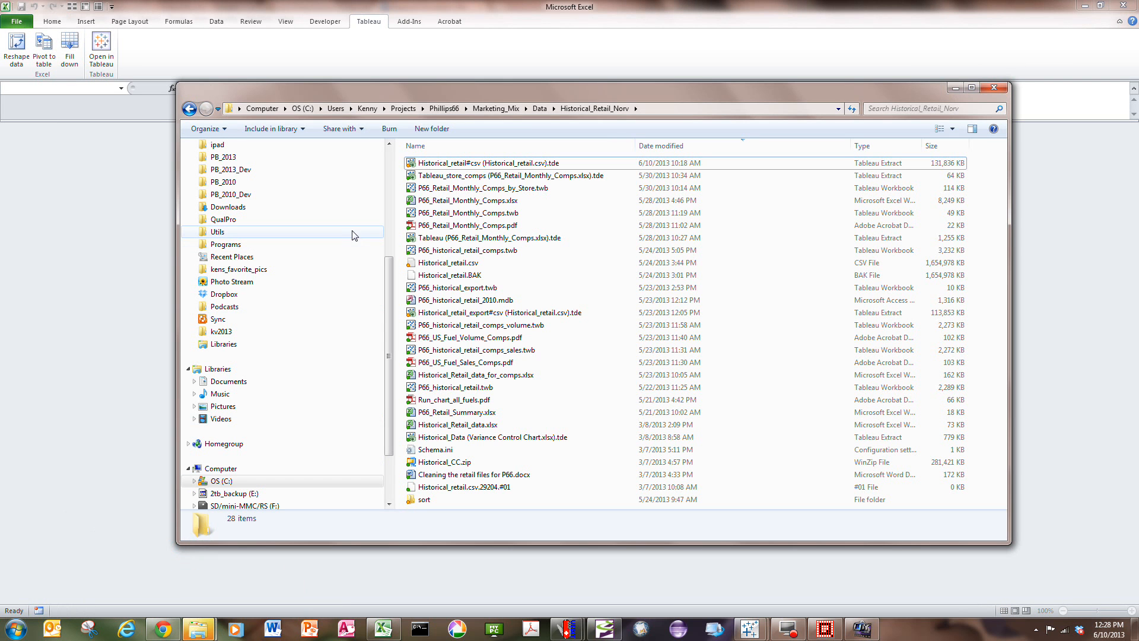
{"action": "scroll", "coordinate": [393, 277], "scroll_direction": "up", "scroll_amount": 5}
{"action": "left_click", "coordinate": [231, 175]}
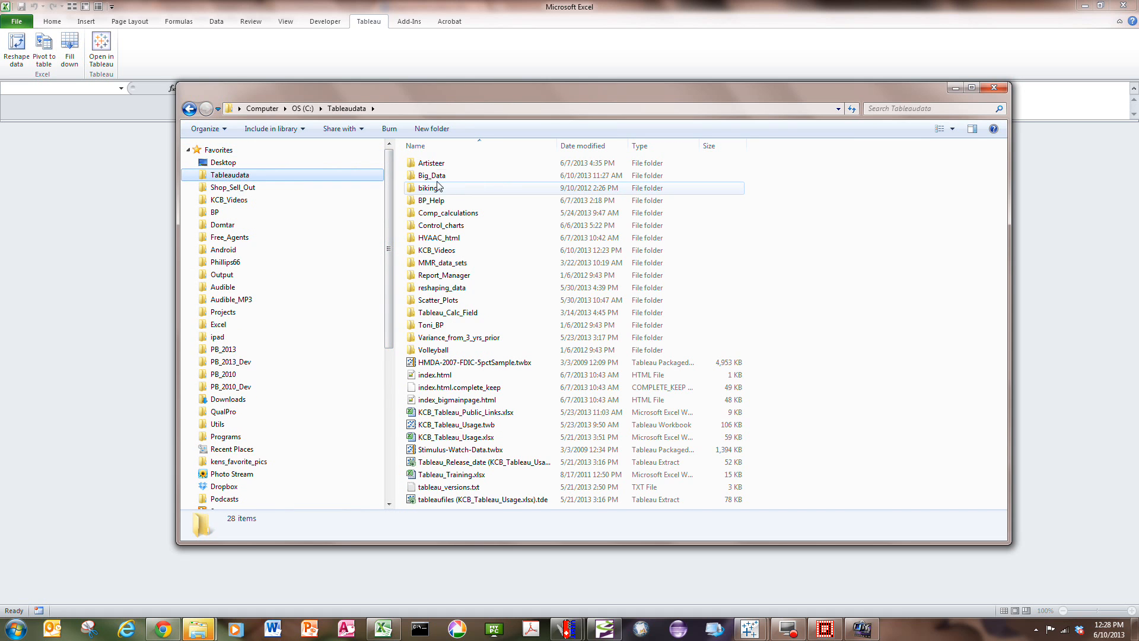
{"action": "double_click", "coordinate": [432, 175]}
{"action": "double_click", "coordinate": [438, 160]}
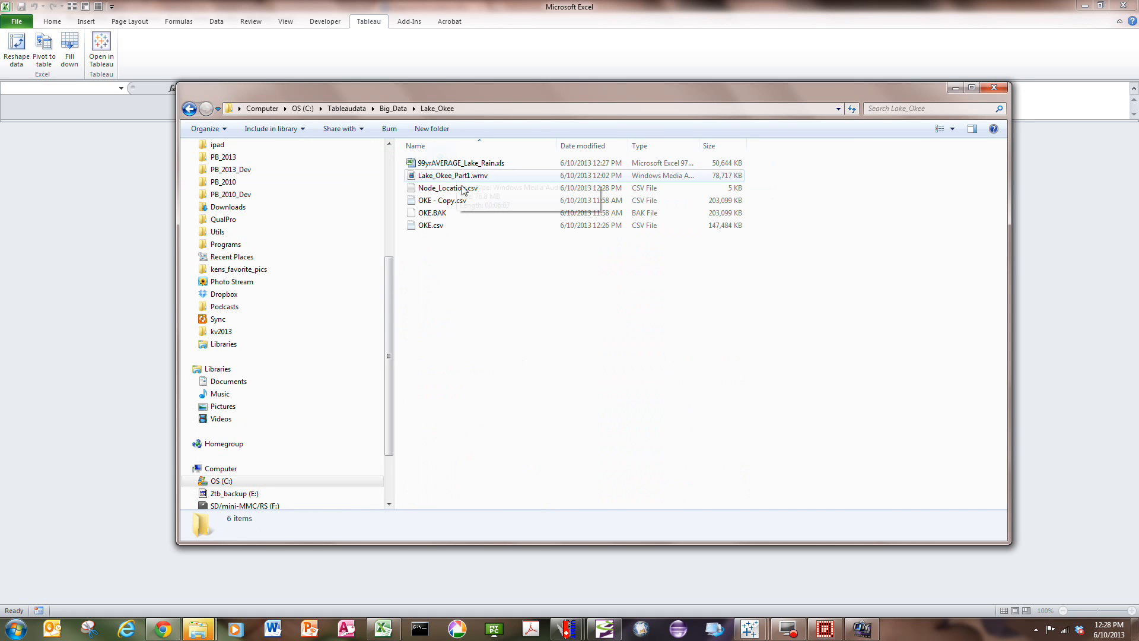
{"action": "right_click", "coordinate": [442, 189]}
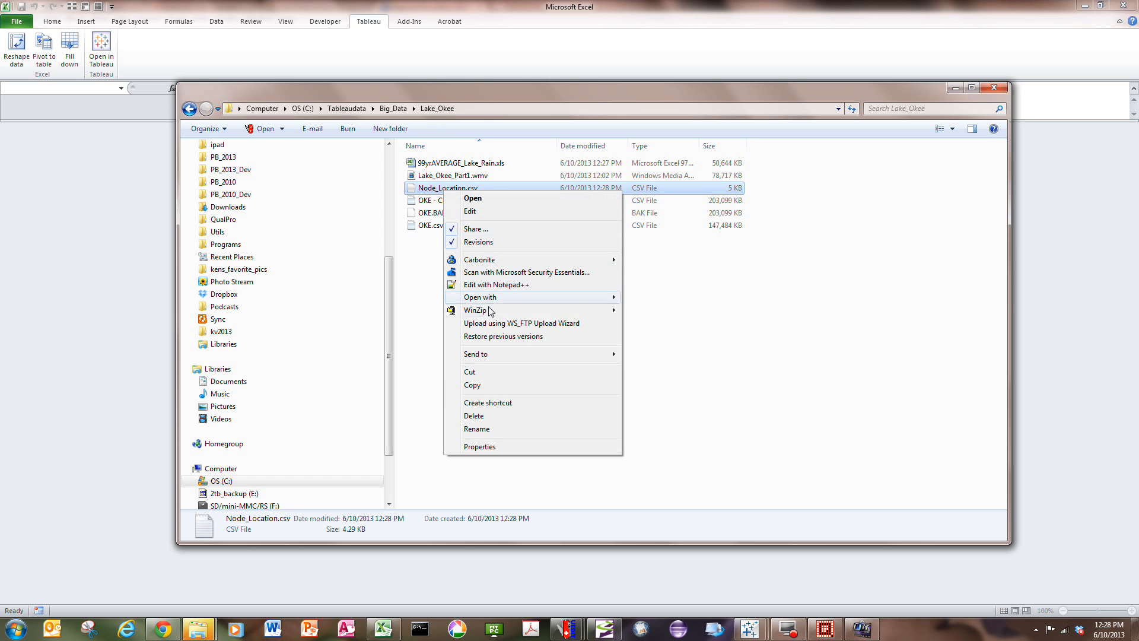
{"action": "mouse_move", "coordinate": [573, 298]}
{"action": "left_click", "coordinate": [665, 362]}
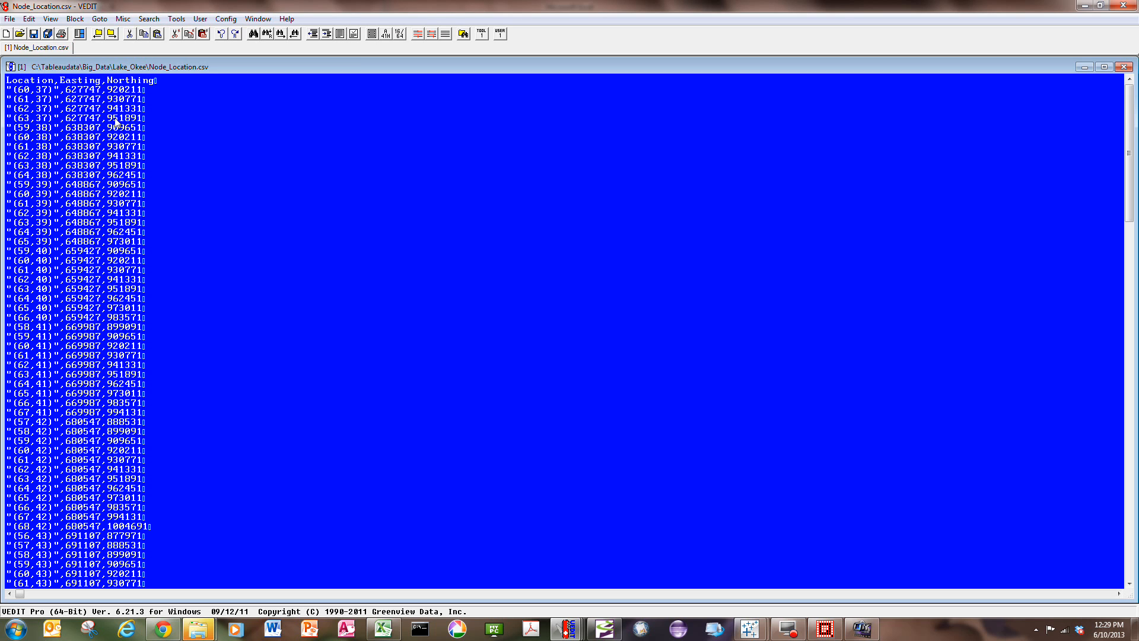
{"action": "left_click", "coordinate": [10, 19]}
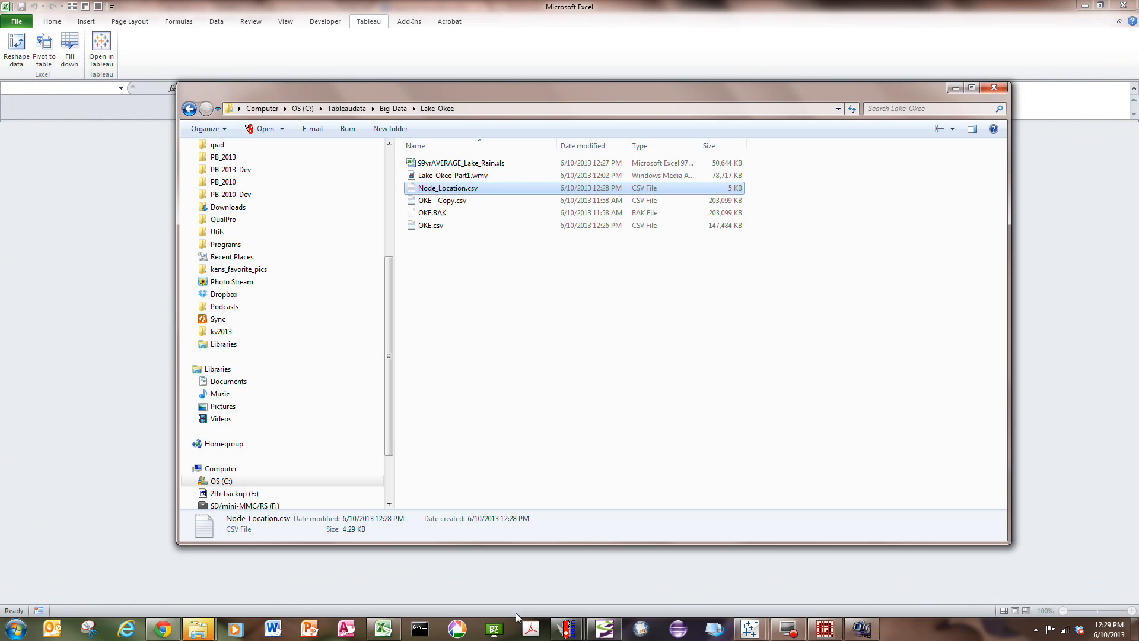
Switch to Tableau's Historical_retail window and close that workbook.
{"action": "left_click", "coordinate": [749, 628]}
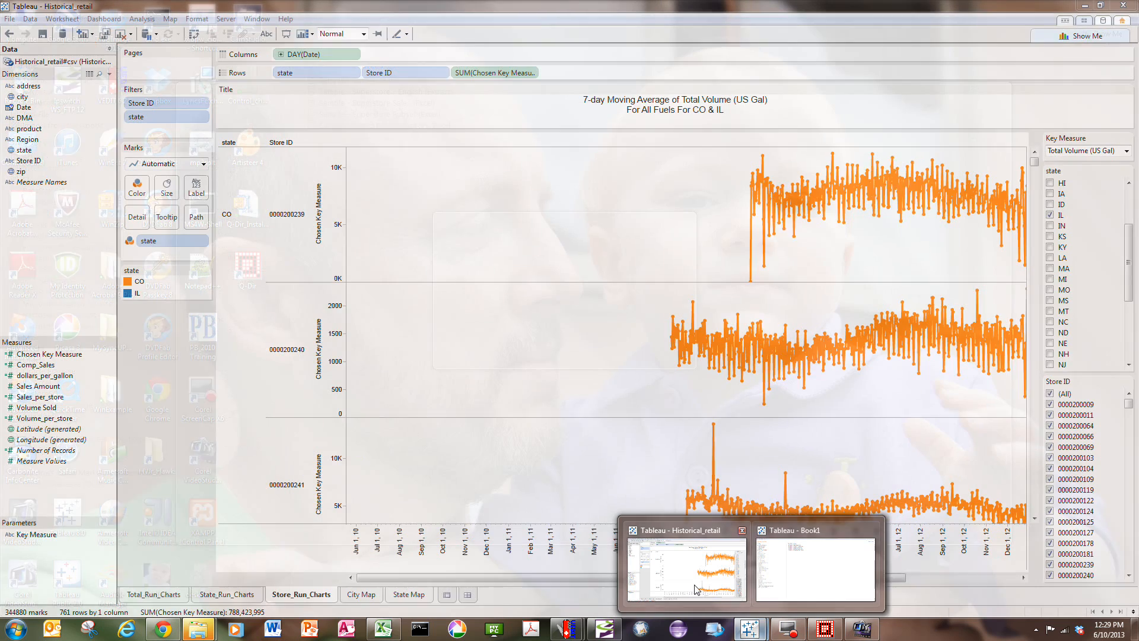
{"action": "left_click", "coordinate": [686, 569]}
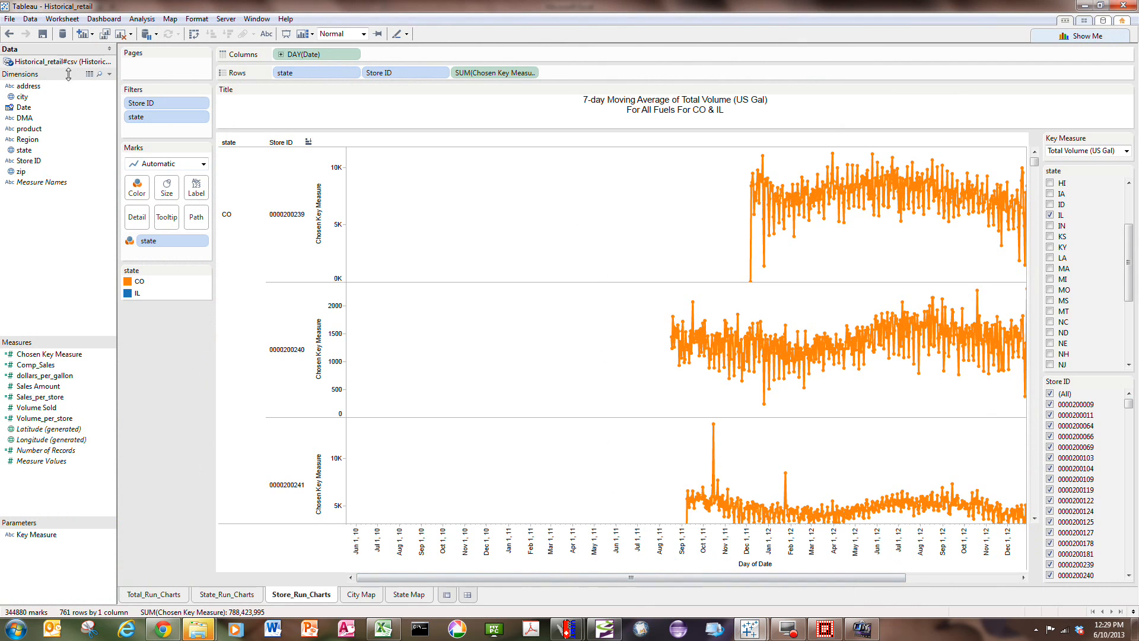
{"action": "left_click", "coordinate": [20, 18]}
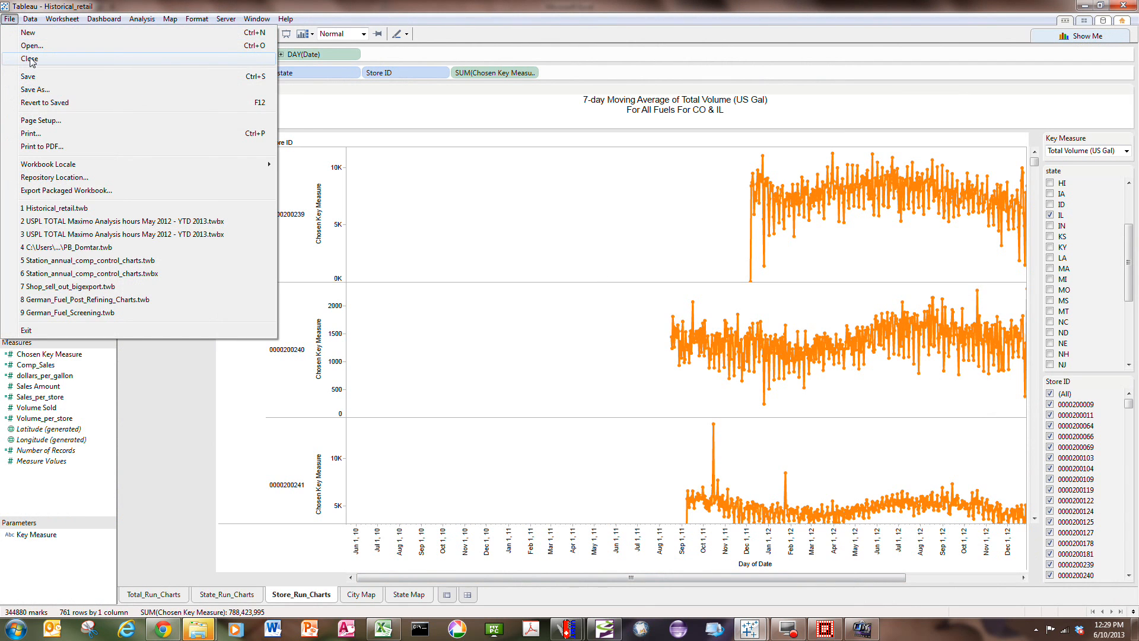
{"action": "left_click", "coordinate": [32, 60]}
{"action": "left_click", "coordinate": [579, 338]}
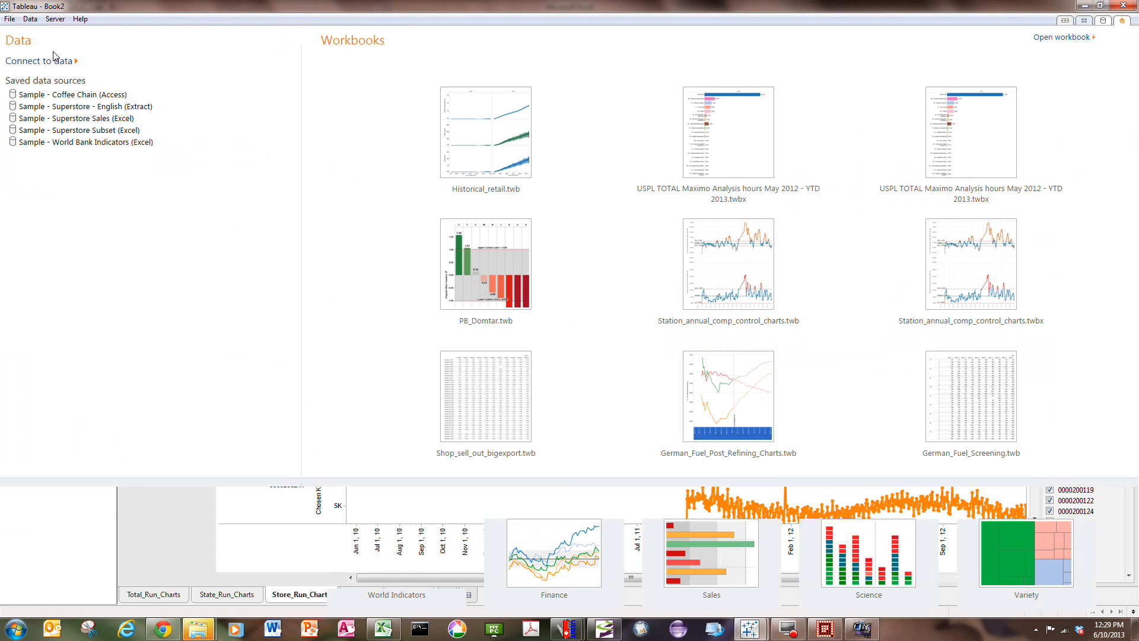
{"action": "left_click", "coordinate": [49, 67]}
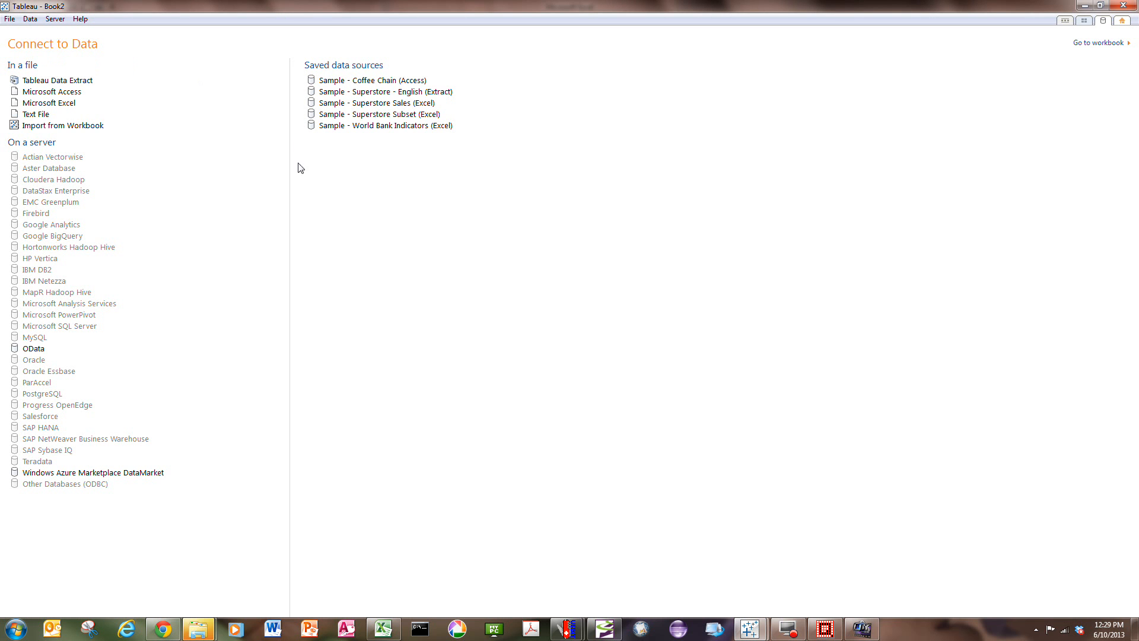
{"action": "left_click", "coordinate": [63, 106]}
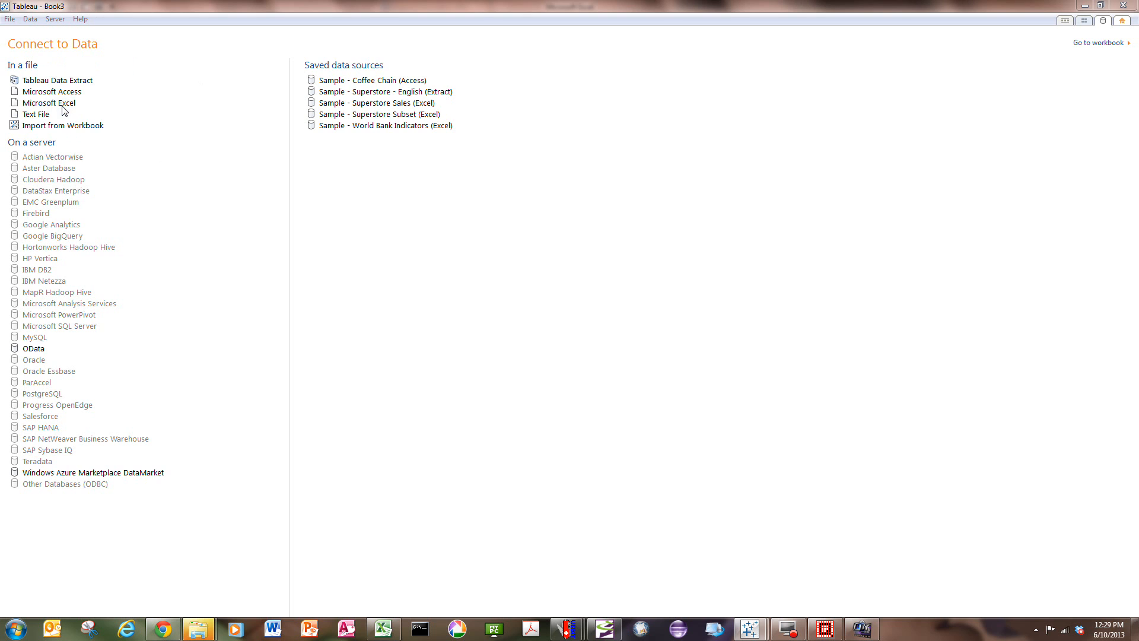
{"action": "left_click", "coordinate": [986, 458]}
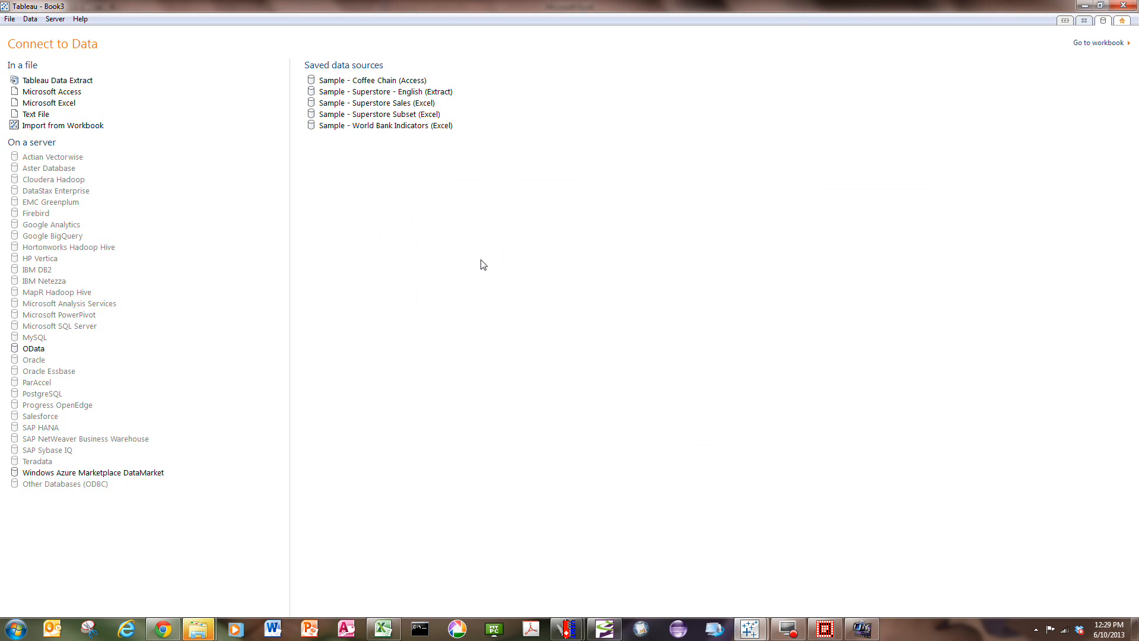
{"action": "left_click", "coordinate": [9, 18]}
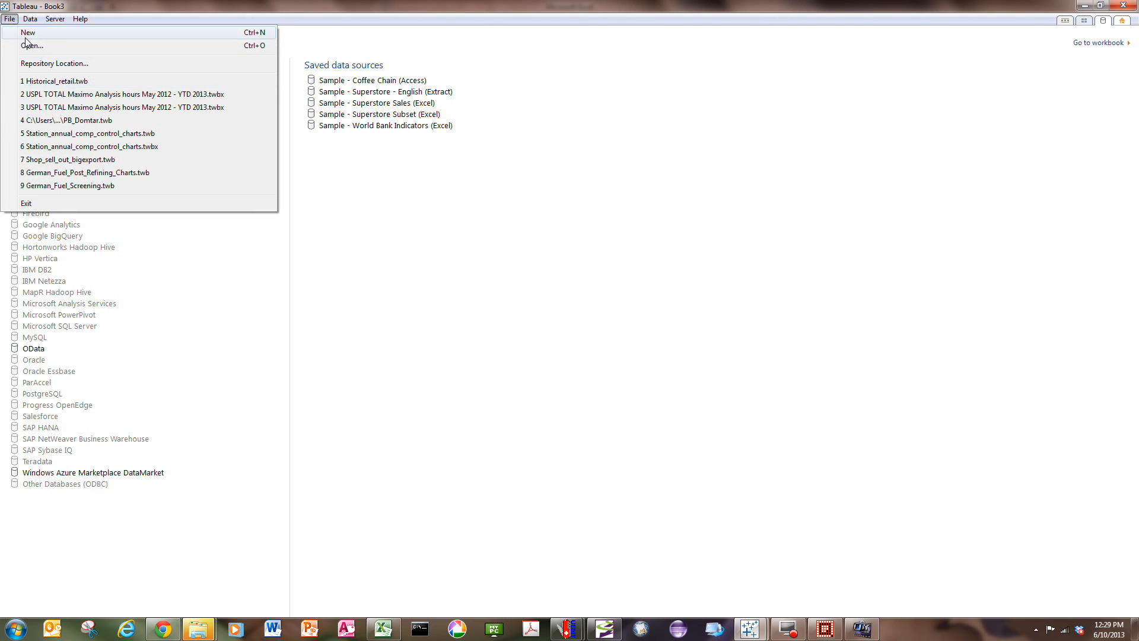
{"action": "left_click", "coordinate": [262, 313]}
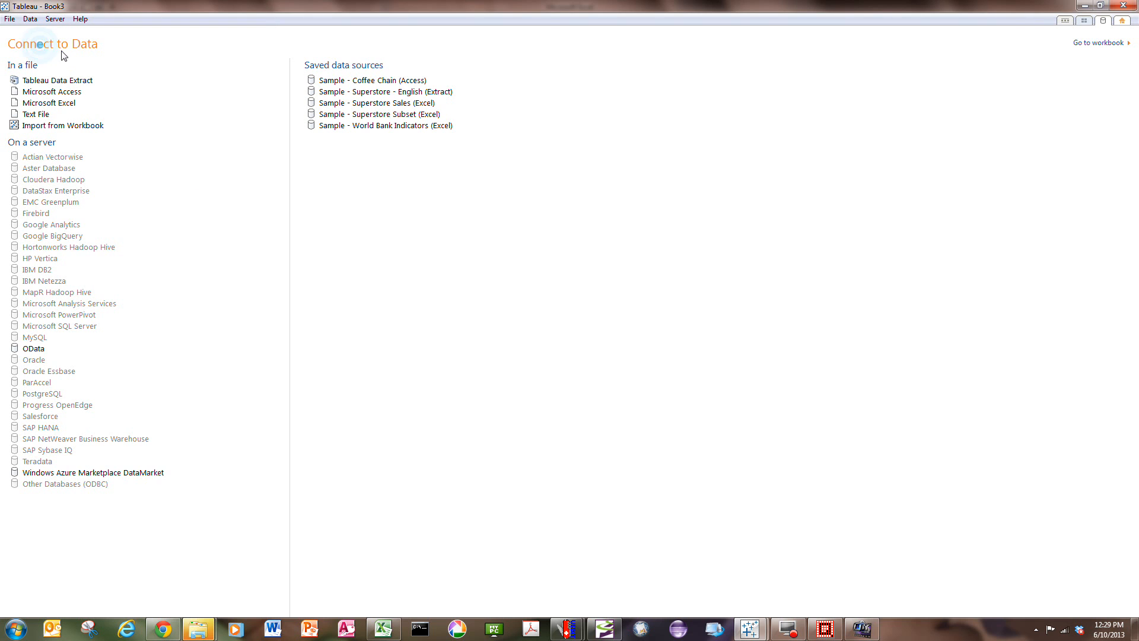
Start a new workbook that shows the Connect to Data page.
{"action": "left_click", "coordinate": [12, 20]}
{"action": "left_click", "coordinate": [13, 23]}
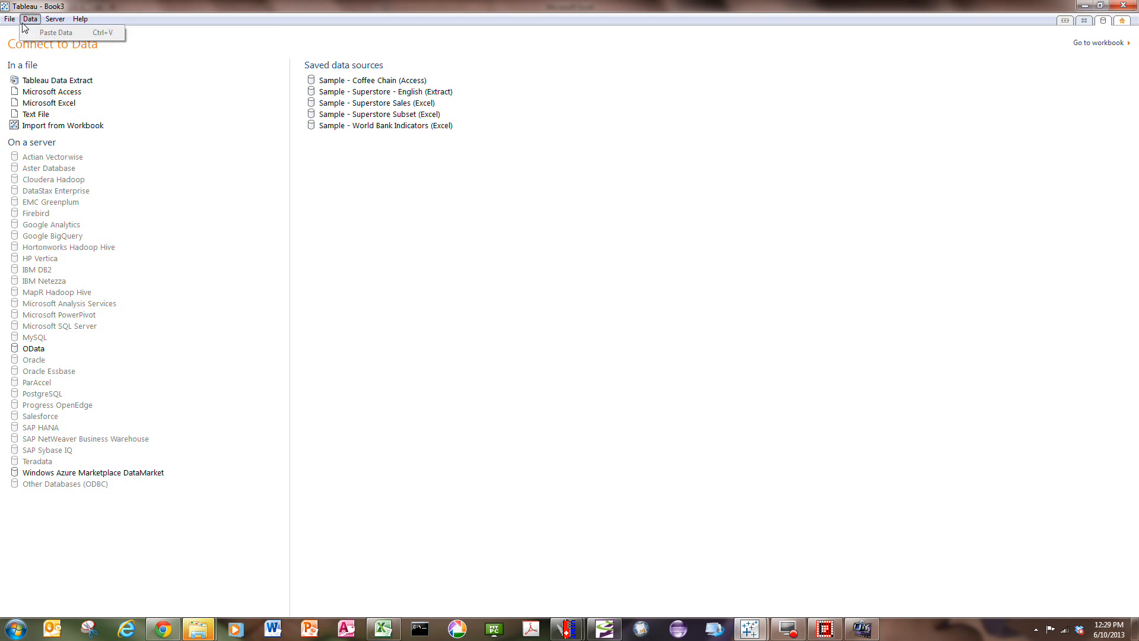
{"action": "left_click", "coordinate": [11, 20]}
{"action": "left_click", "coordinate": [27, 33]}
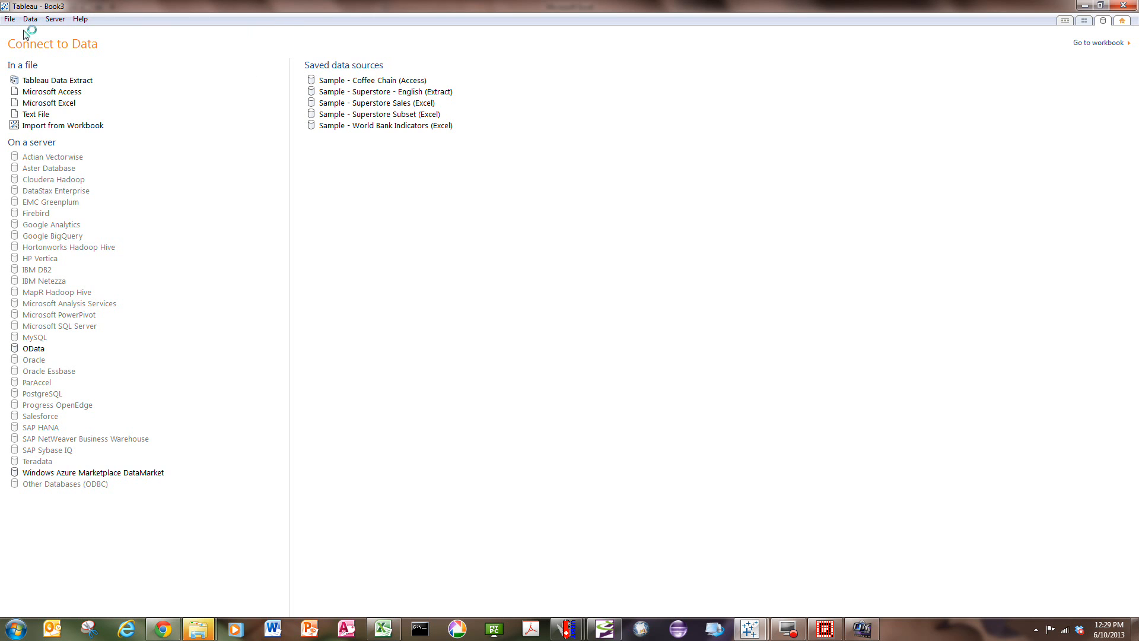
{"action": "left_click", "coordinate": [62, 66]}
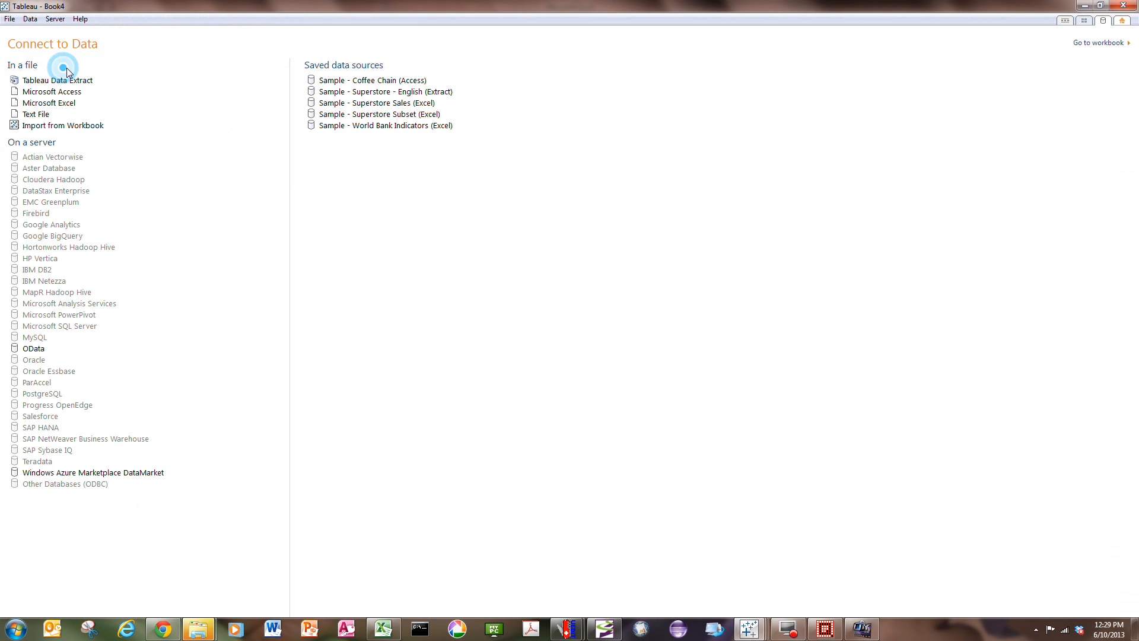
Choose OKE.csv from the Tableaudata\Big_Data\Lake_Okee folder as a text file data source.
{"action": "left_click", "coordinate": [29, 117]}
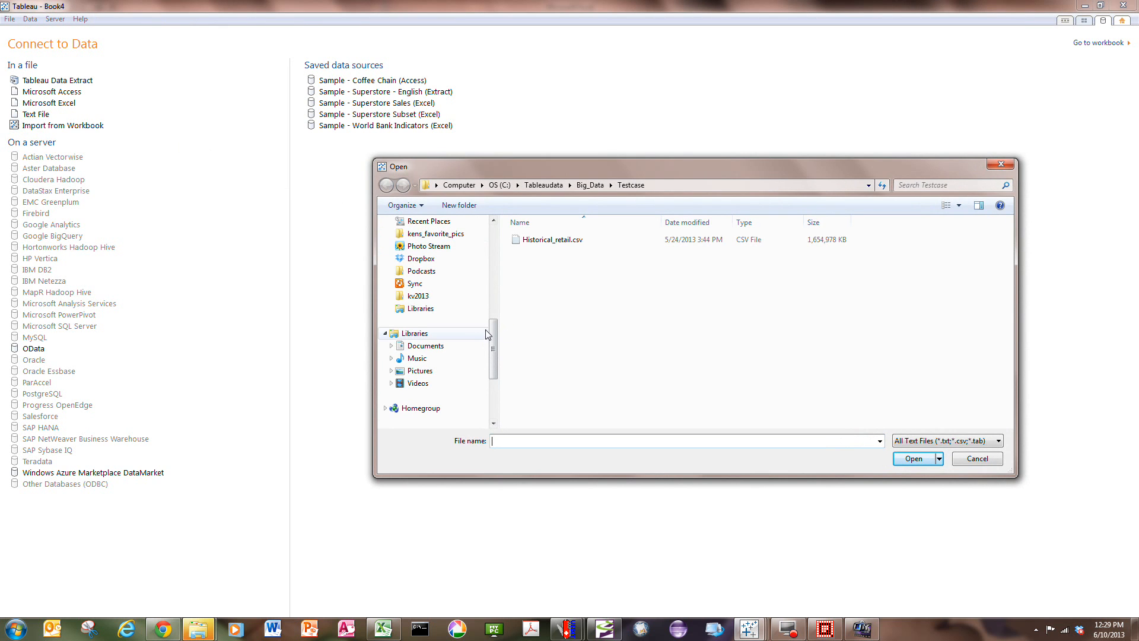
{"action": "scroll", "coordinate": [484, 343], "scroll_direction": "up", "scroll_amount": 8}
{"action": "left_click", "coordinate": [427, 252]}
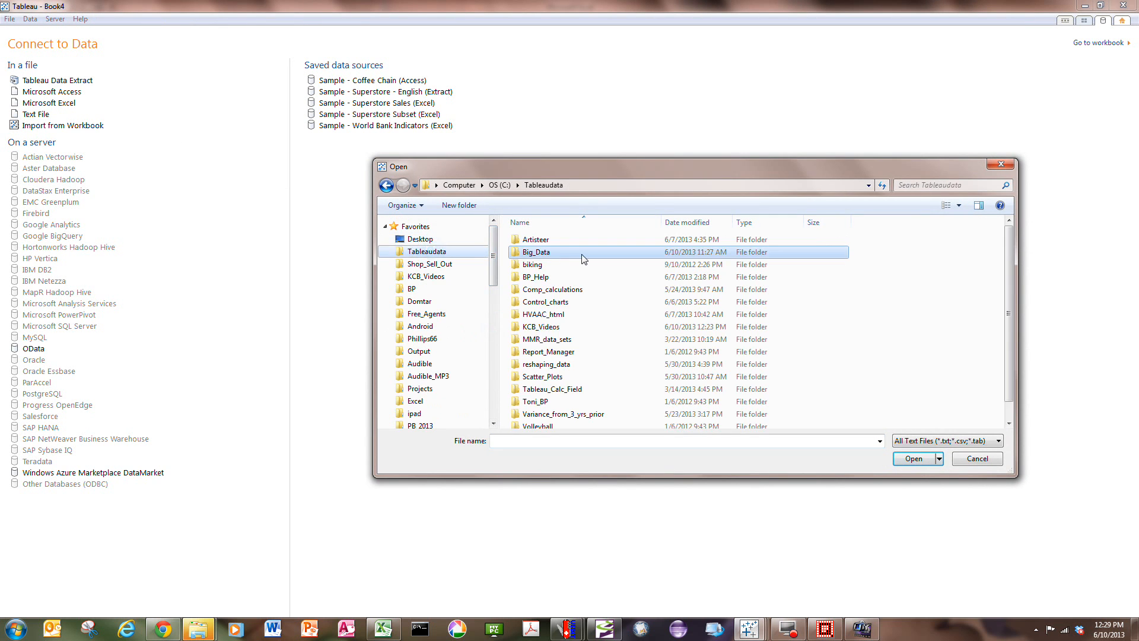
{"action": "double_click", "coordinate": [544, 253]}
{"action": "double_click", "coordinate": [541, 239]}
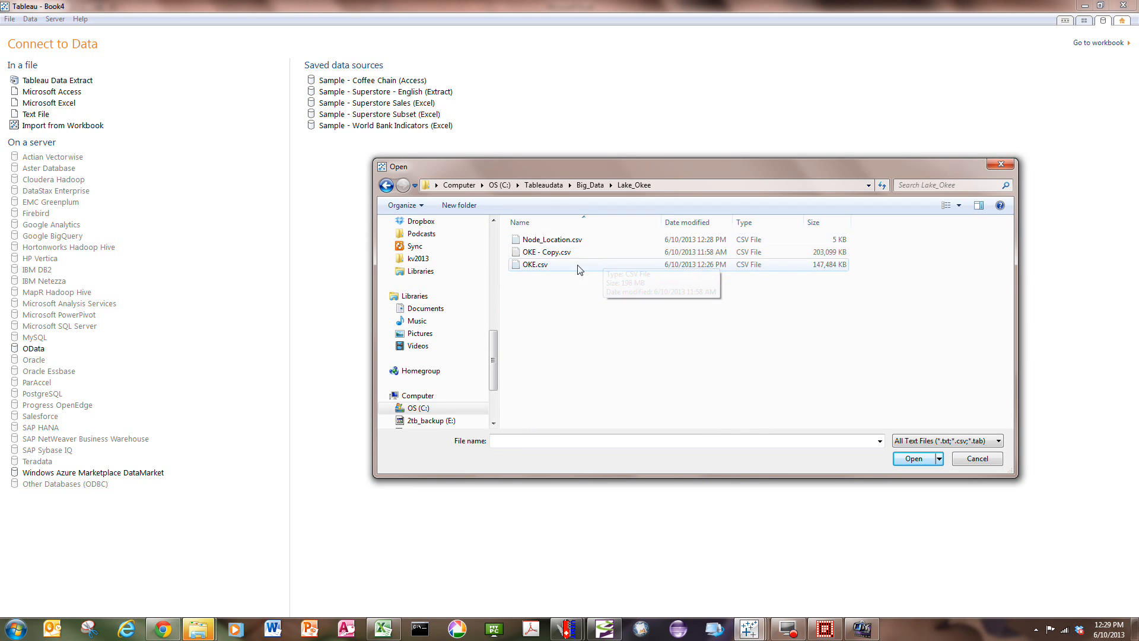
{"action": "left_click", "coordinate": [551, 268]}
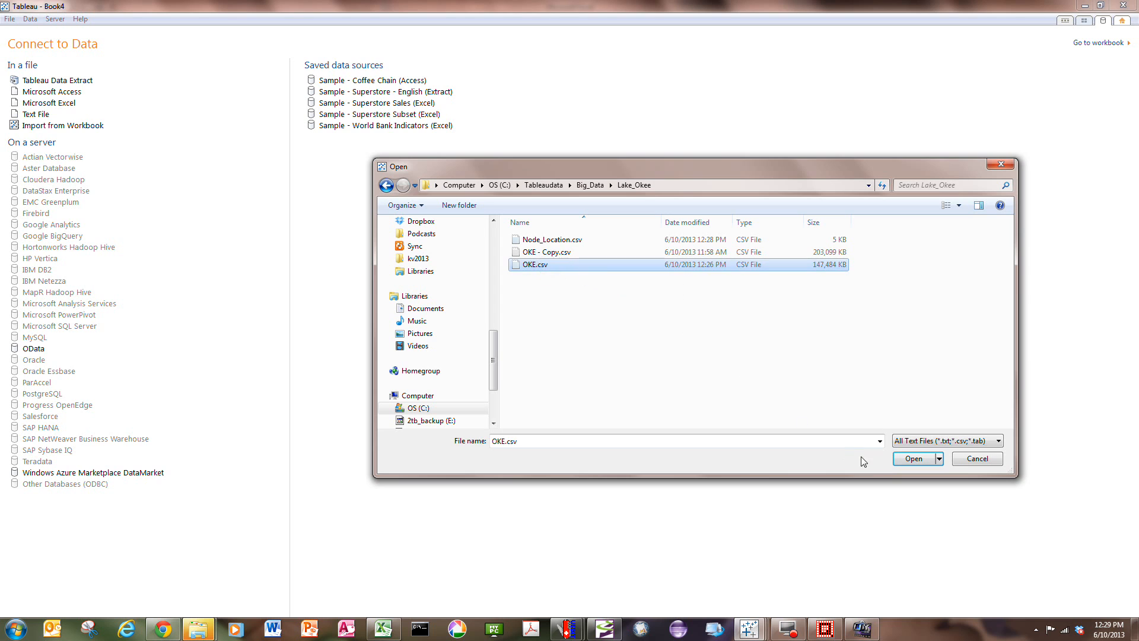
{"action": "left_click", "coordinate": [906, 461]}
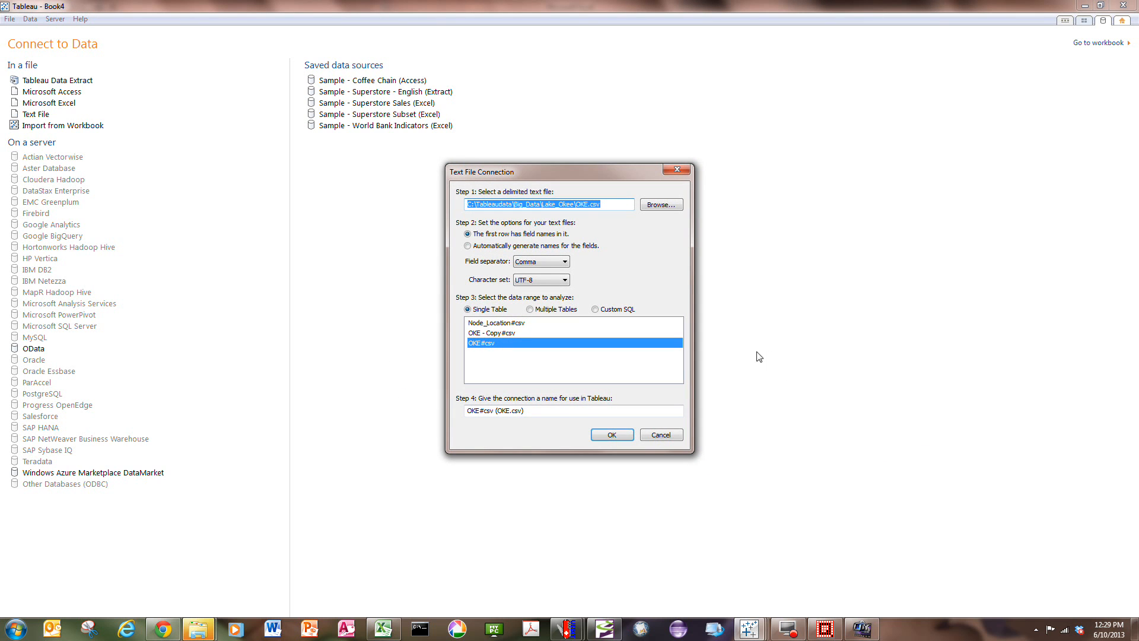
Accept the single-table OKE#csv connection, import all data, and save the extract as OKE#csv (OKE.csv).tde in the Lake_Okee folder.
{"action": "left_click", "coordinate": [630, 434]}
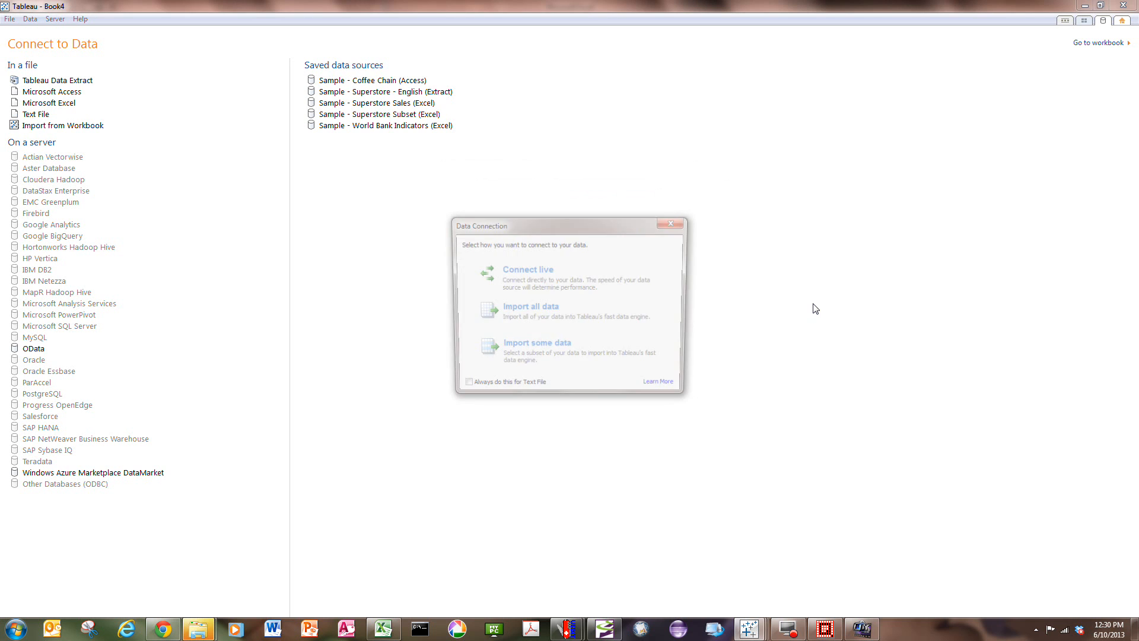
{"action": "left_click", "coordinate": [647, 313]}
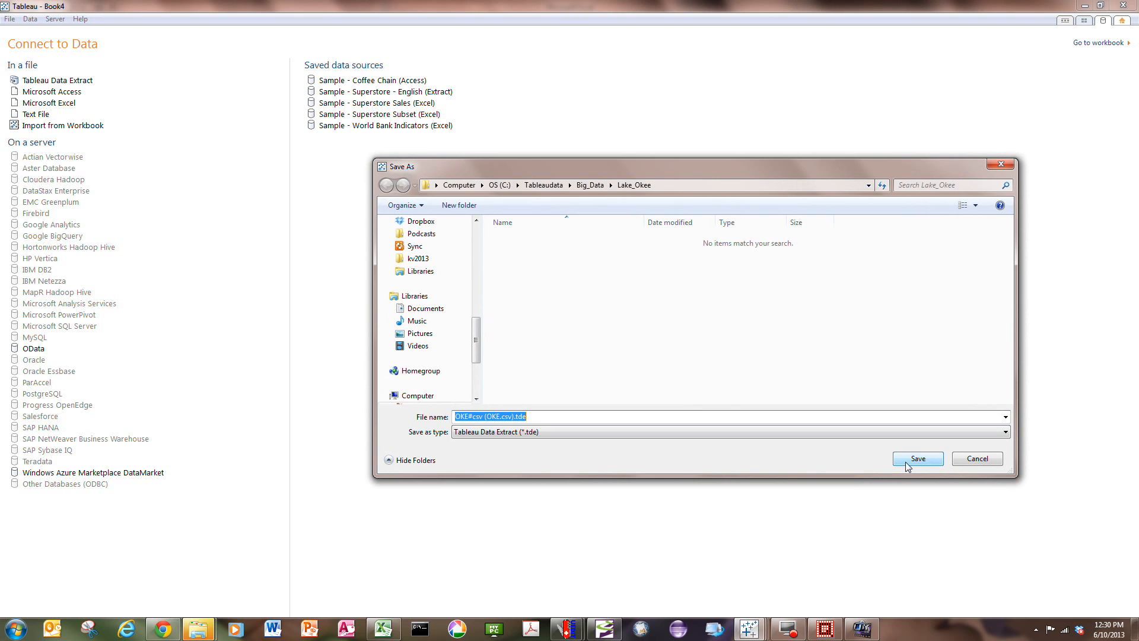
{"action": "left_click", "coordinate": [906, 465]}
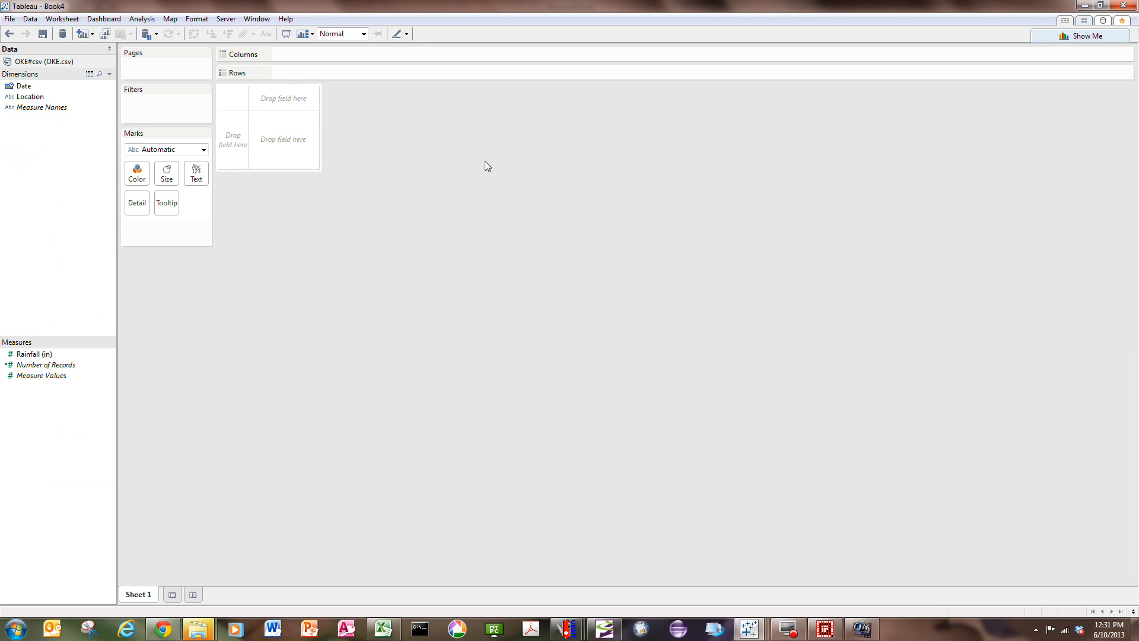
Build a text table with the year of Date as columns, Location as rows, and the sum of Rainfall (in) as values.
{"action": "double_click", "coordinate": [19, 85]}
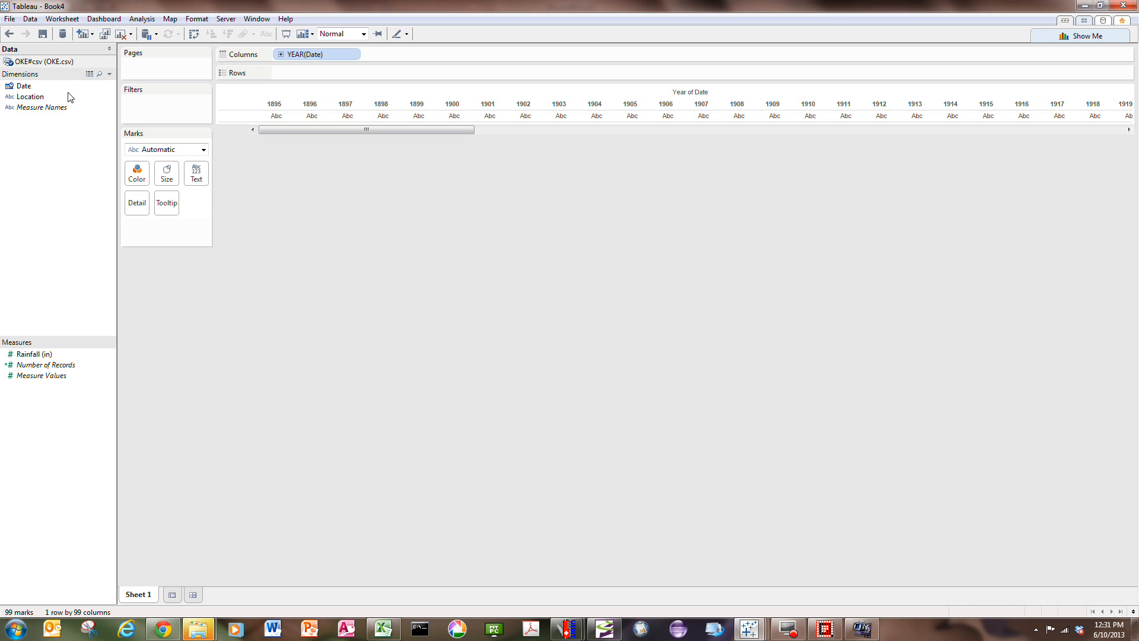
{"action": "left_click_drag", "start_coordinate": [24, 100], "coordinate": [291, 73]}
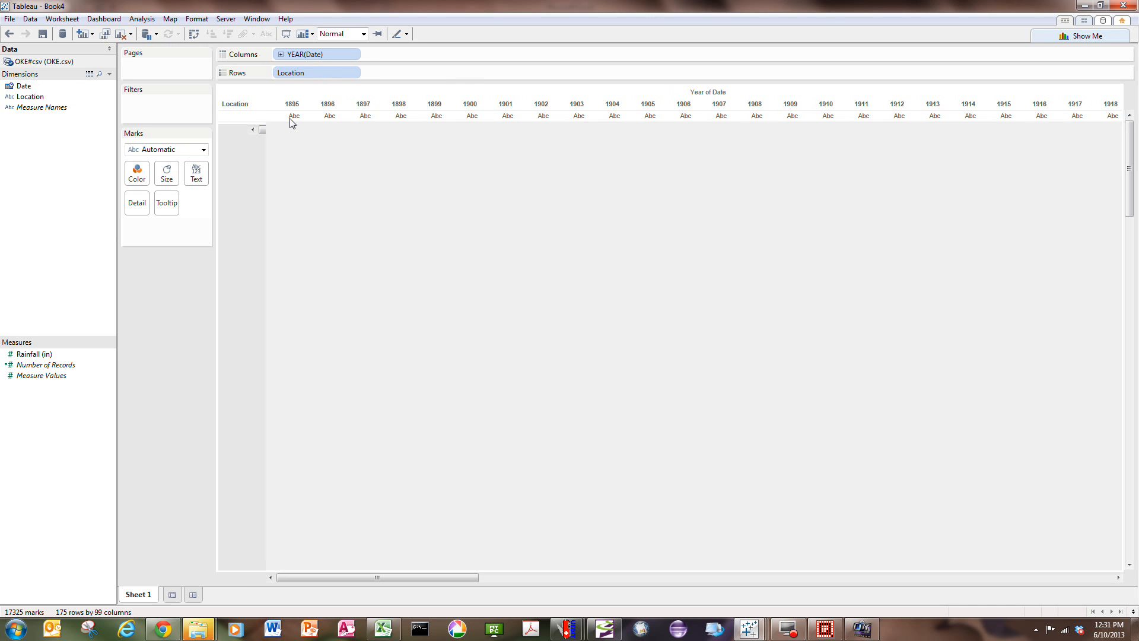
{"action": "left_click", "coordinate": [22, 354]}
{"action": "left_click_drag", "start_coordinate": [22, 354], "coordinate": [387, 343]}
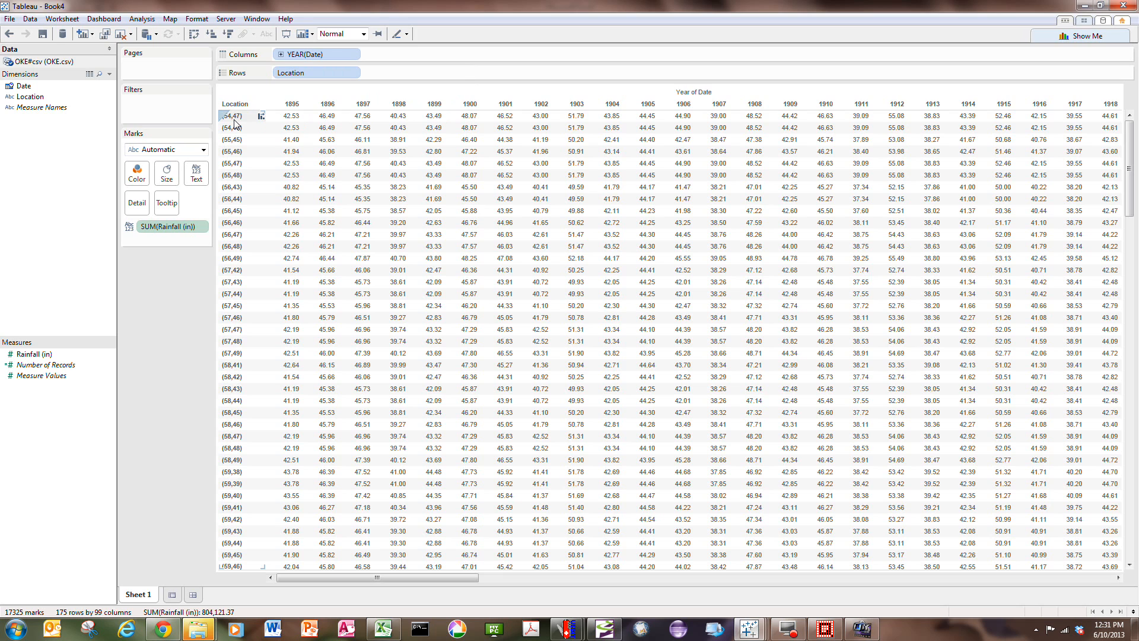
Examine the yearly rainfall values for all locations, including the Average row, from 1895 through 1993.
{"action": "mouse_move", "coordinate": [294, 122]}
{"action": "scroll", "coordinate": [288, 483], "scroll_direction": "down", "scroll_amount": 5}
{"action": "mouse_move", "coordinate": [289, 480]}
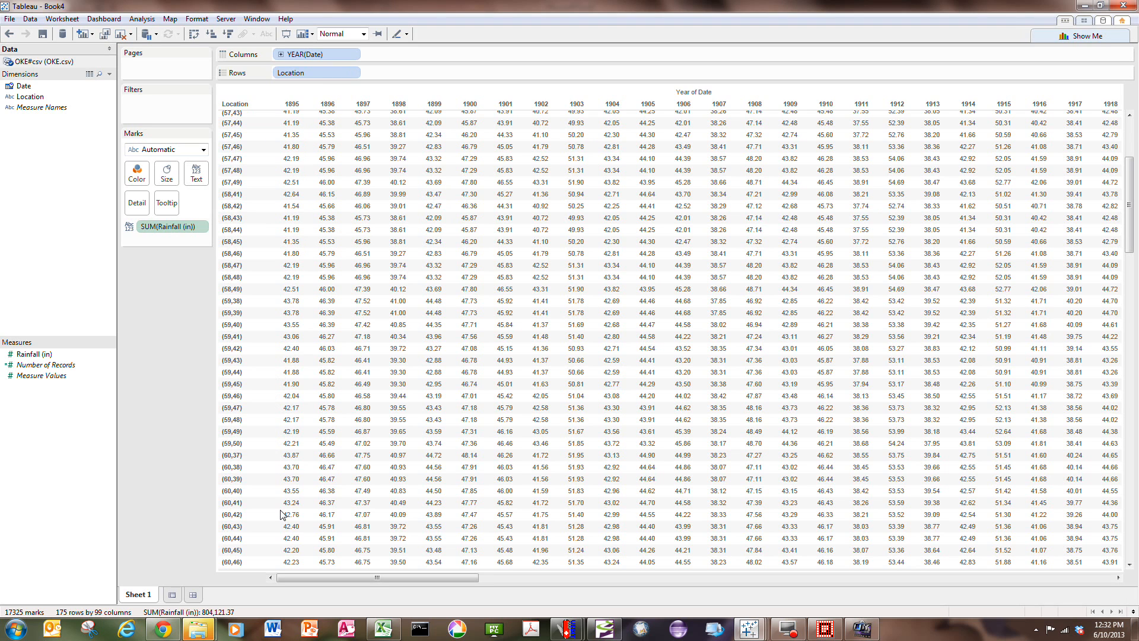
{"action": "mouse_move", "coordinate": [281, 514]}
{"action": "left_click", "coordinate": [1131, 214]}
{"action": "left_click_drag", "start_coordinate": [1133, 214], "coordinate": [1138, 551]}
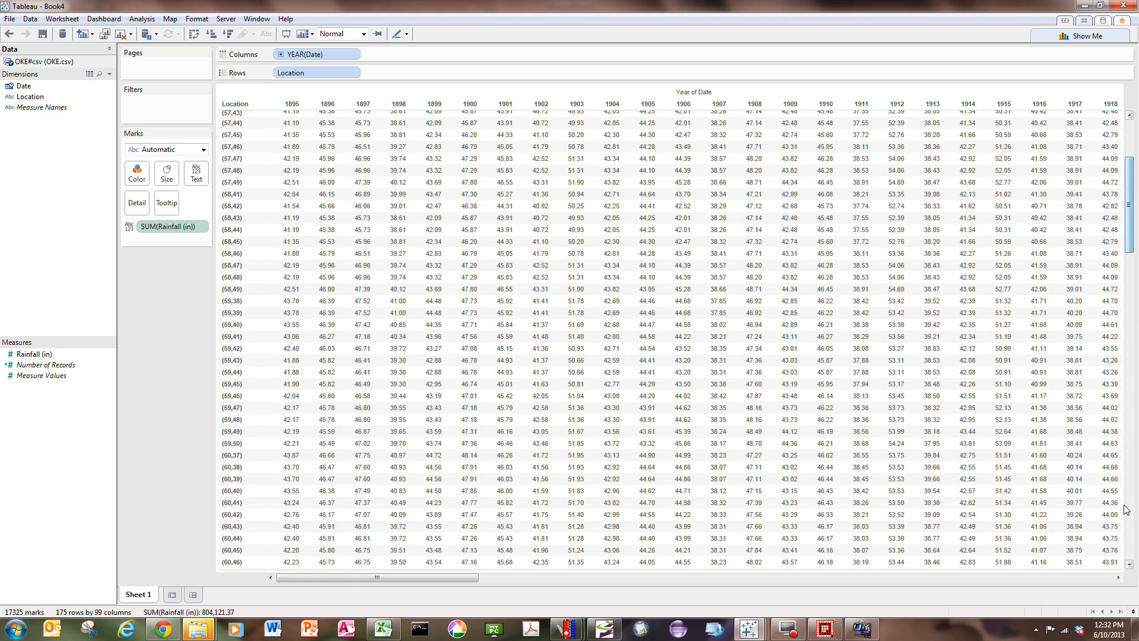
{"action": "left_click_drag", "start_coordinate": [1129, 238], "coordinate": [1137, 552]}
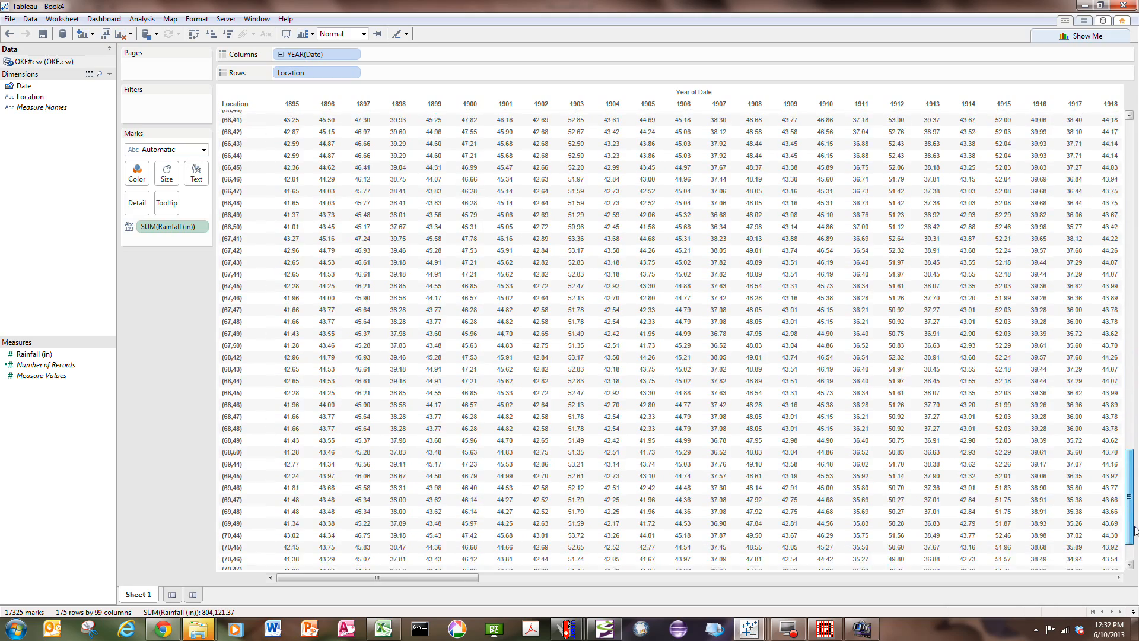
{"action": "mouse_move", "coordinate": [604, 558]}
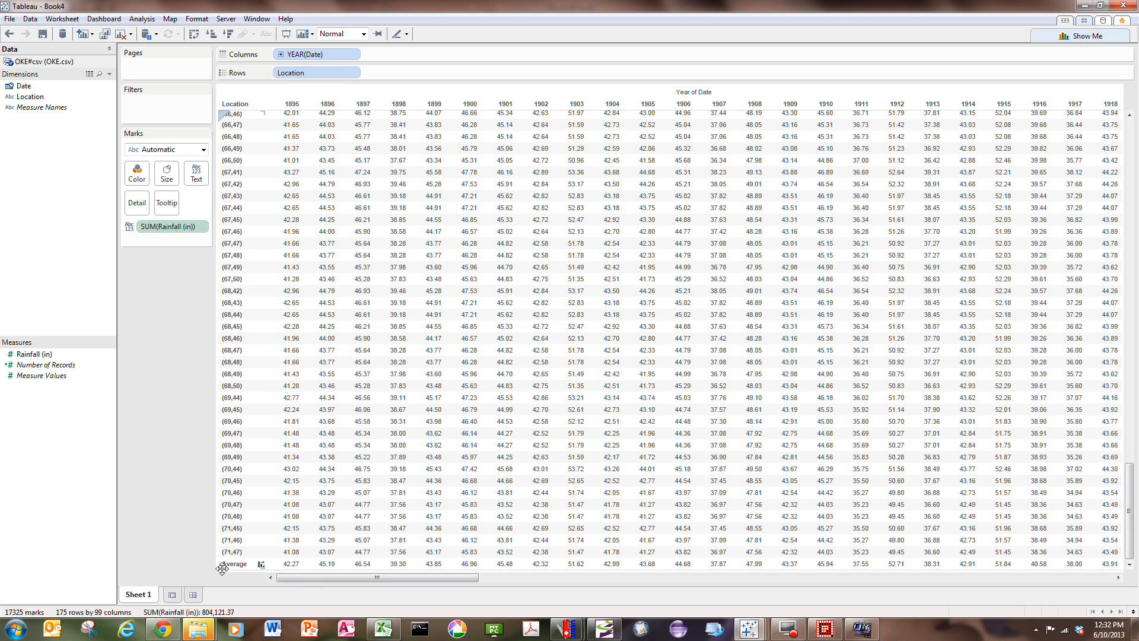
{"action": "mouse_move", "coordinate": [313, 328]}
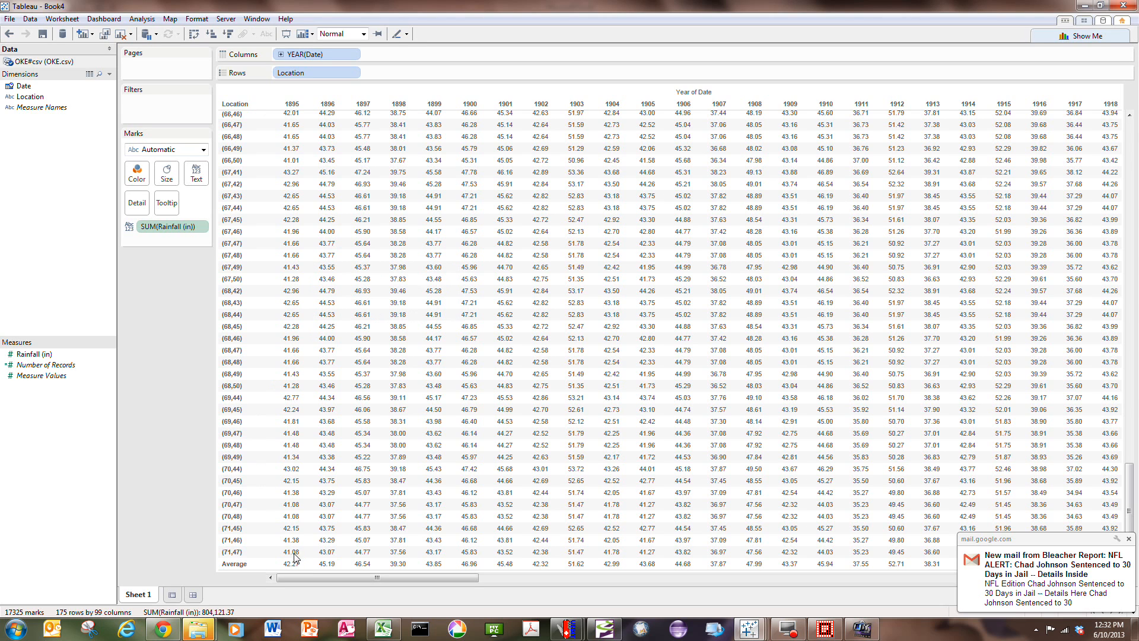
{"action": "mouse_move", "coordinate": [297, 568]}
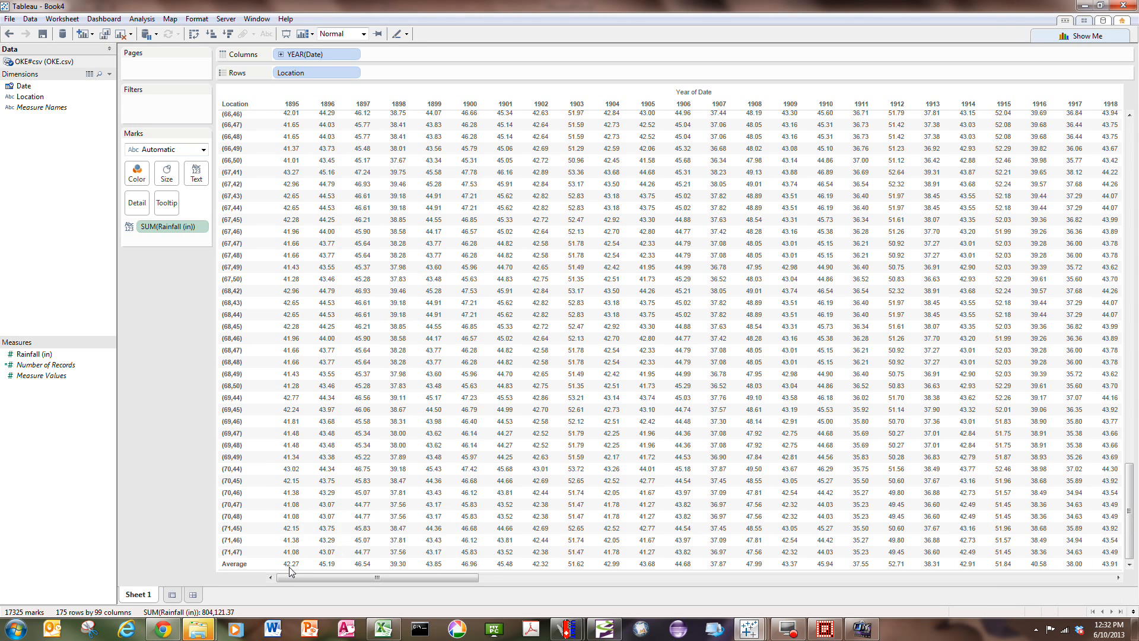
{"action": "left_click_drag", "start_coordinate": [301, 577], "coordinate": [1068, 597]}
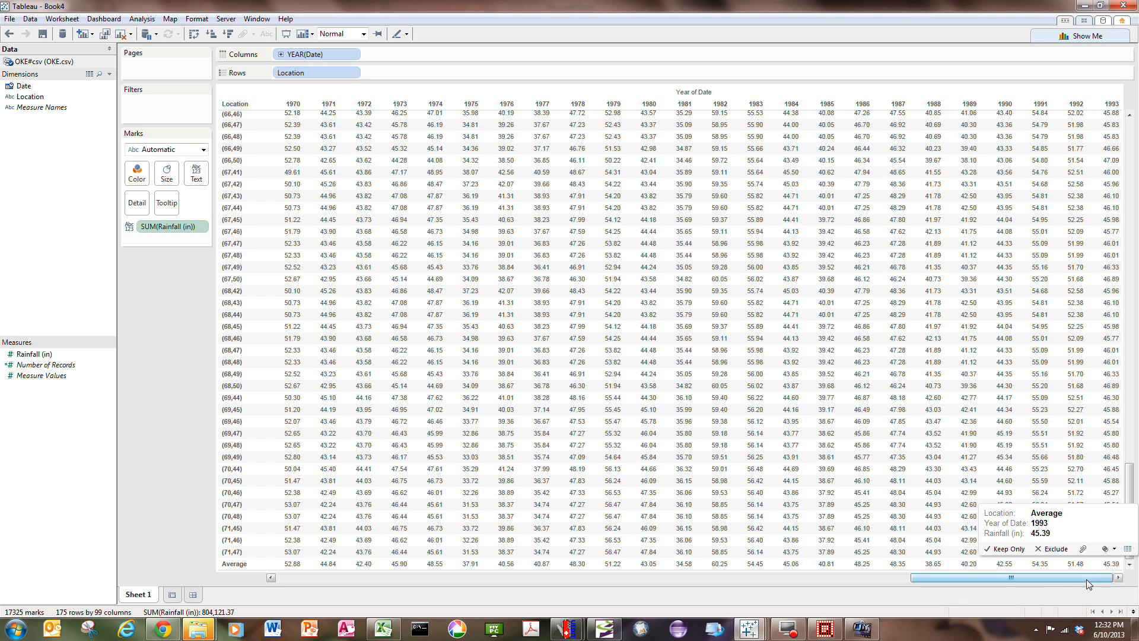
{"action": "left_click_drag", "start_coordinate": [953, 576], "coordinate": [224, 579]}
Add a second worksheet and plot the sum of Rainfall (in) by year of Date as a line chart.
{"action": "left_click", "coordinate": [173, 595]}
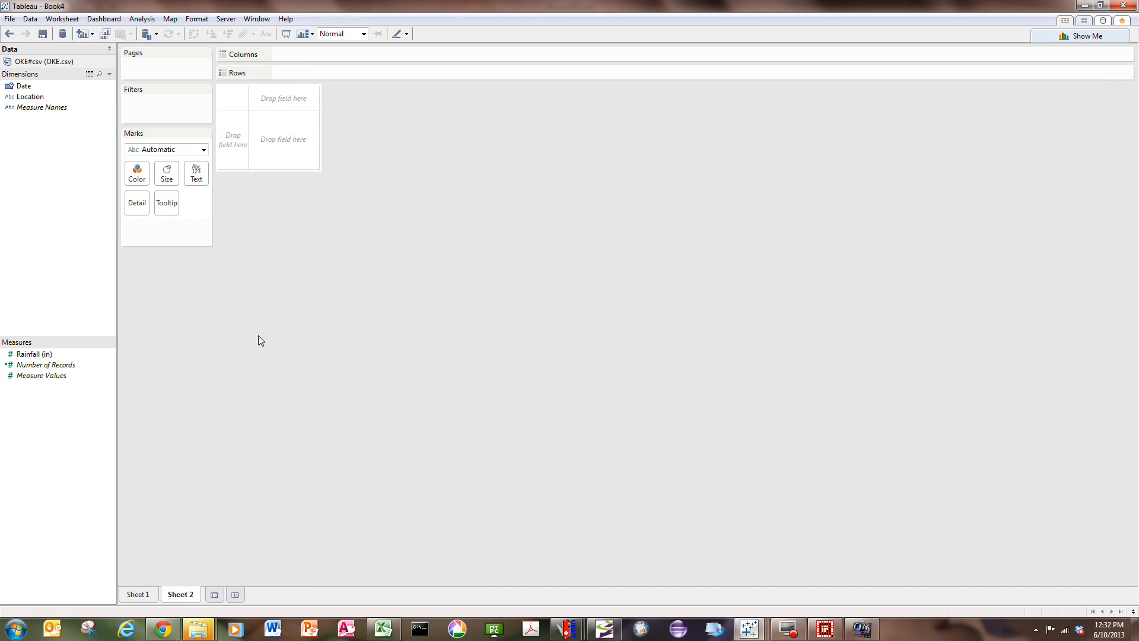
{"action": "right_click", "coordinate": [28, 354]}
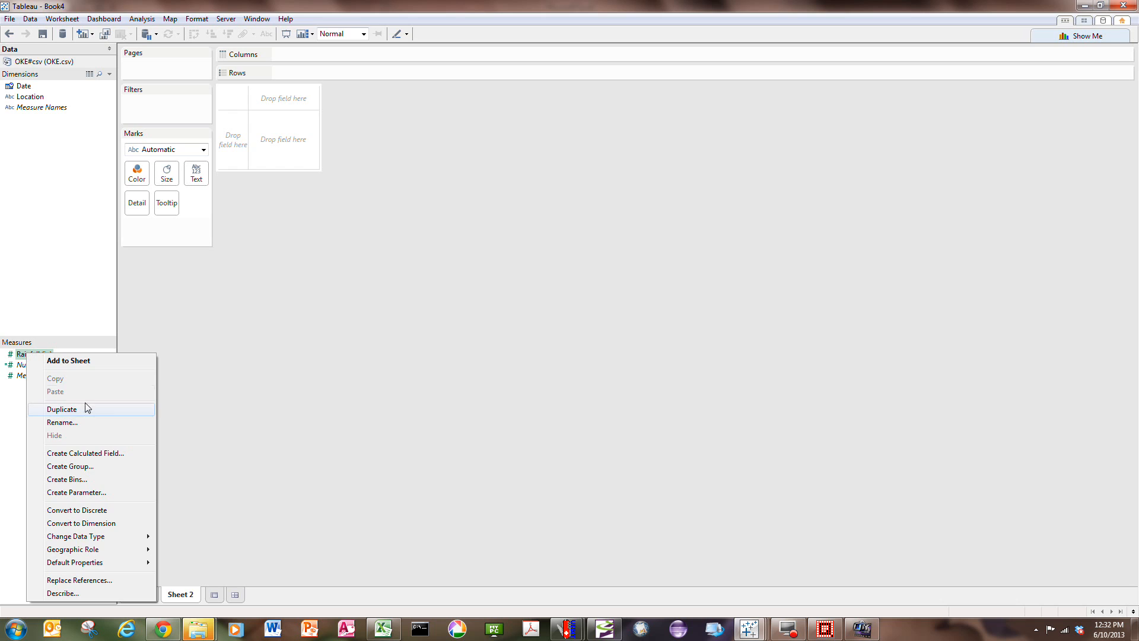
{"action": "left_click", "coordinate": [58, 362]}
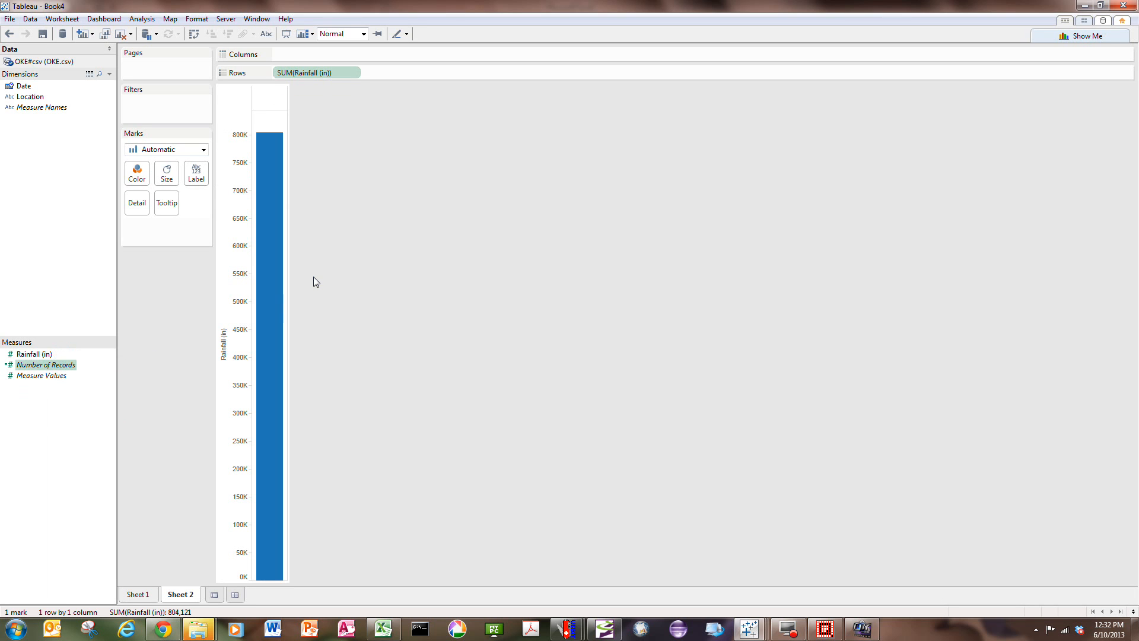
{"action": "left_click", "coordinate": [35, 87]}
{"action": "double_click", "coordinate": [21, 88]}
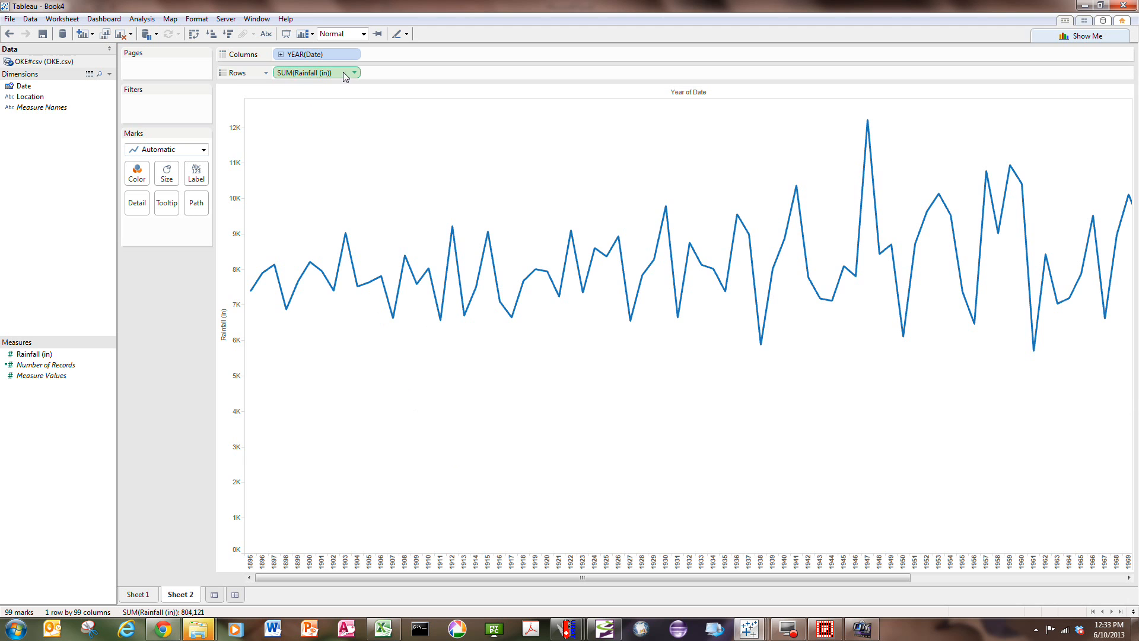
{"action": "left_click_drag", "start_coordinate": [806, 578], "coordinate": [716, 581]}
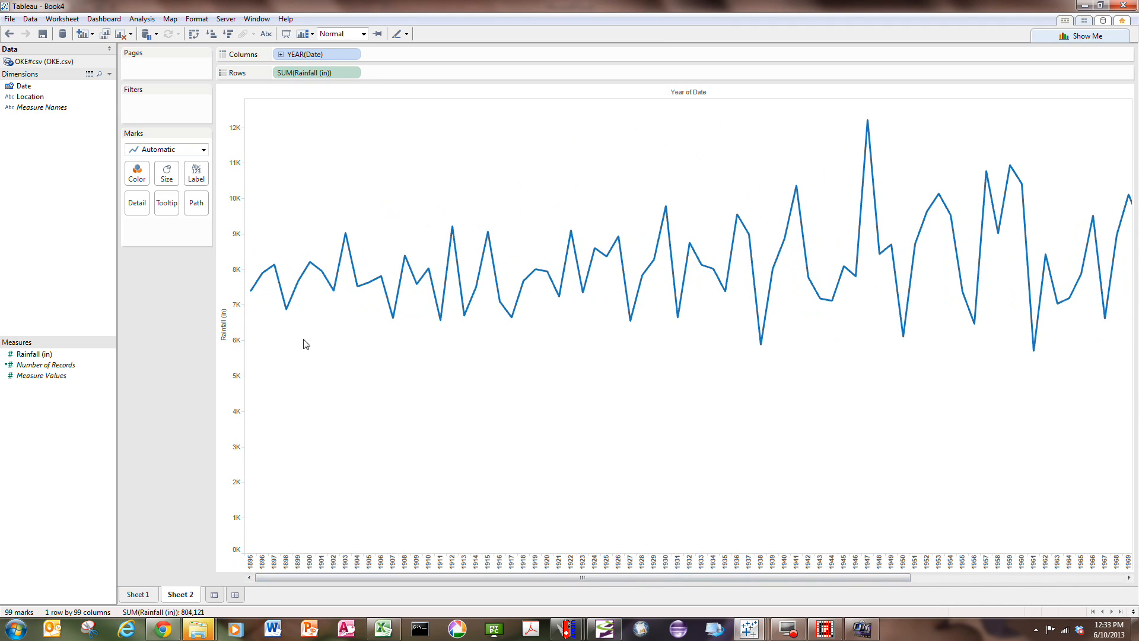
{"action": "mouse_move", "coordinate": [265, 283]}
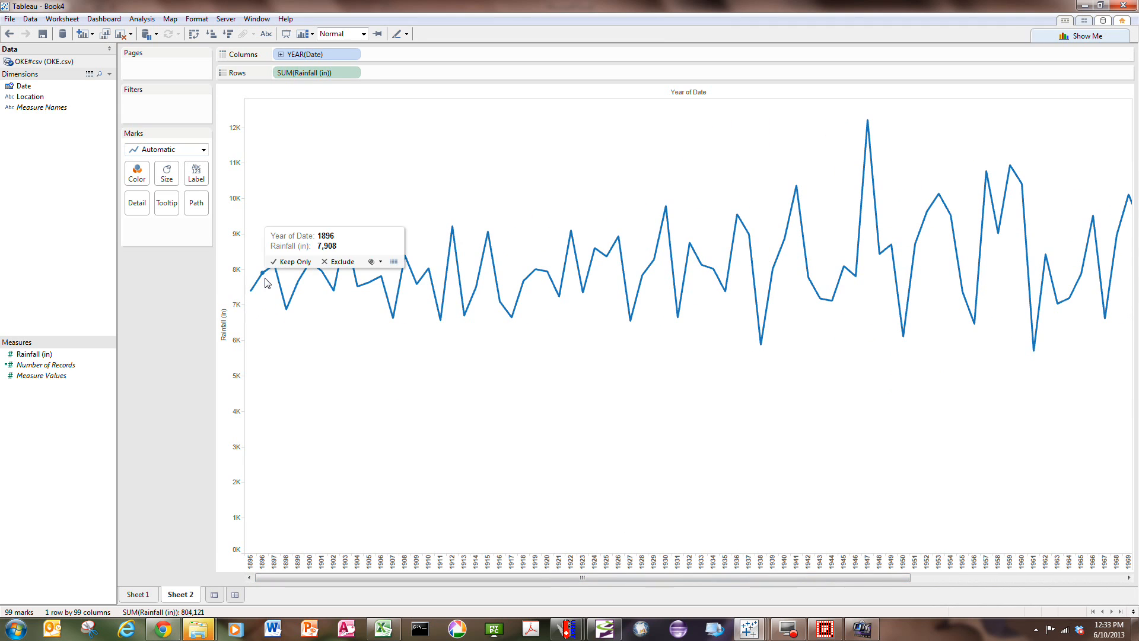
Show quick filters for the sum of Rainfall (in) and for Location on the line chart sheet.
{"action": "right_click", "coordinate": [338, 76]}
{"action": "left_click", "coordinate": [375, 94]}
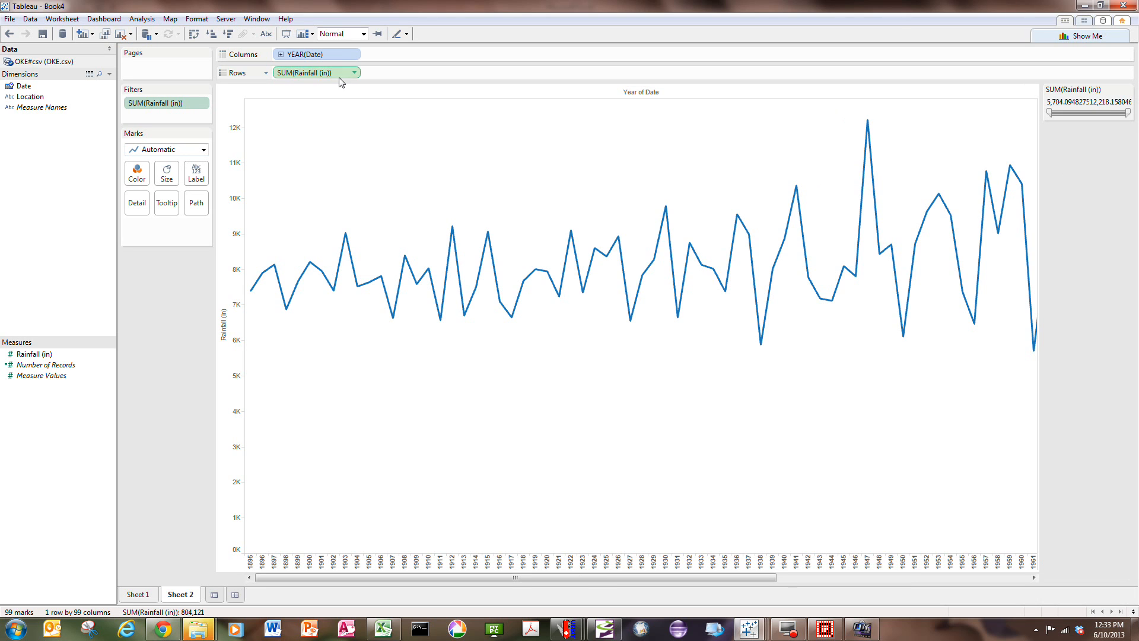
{"action": "right_click", "coordinate": [33, 354]}
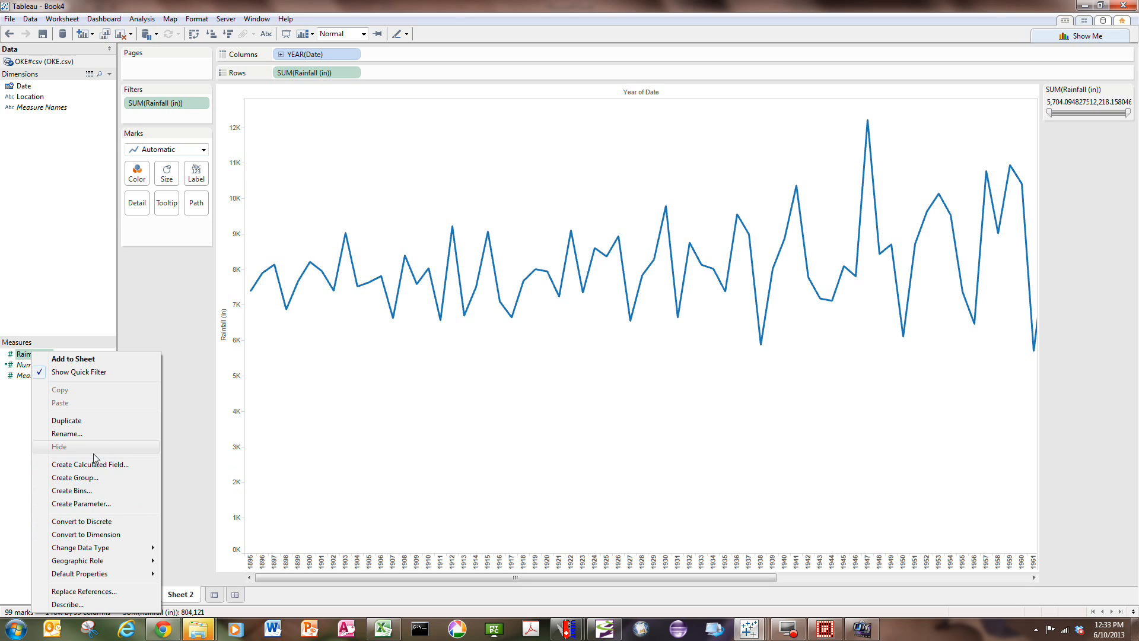
{"action": "left_click", "coordinate": [351, 365]}
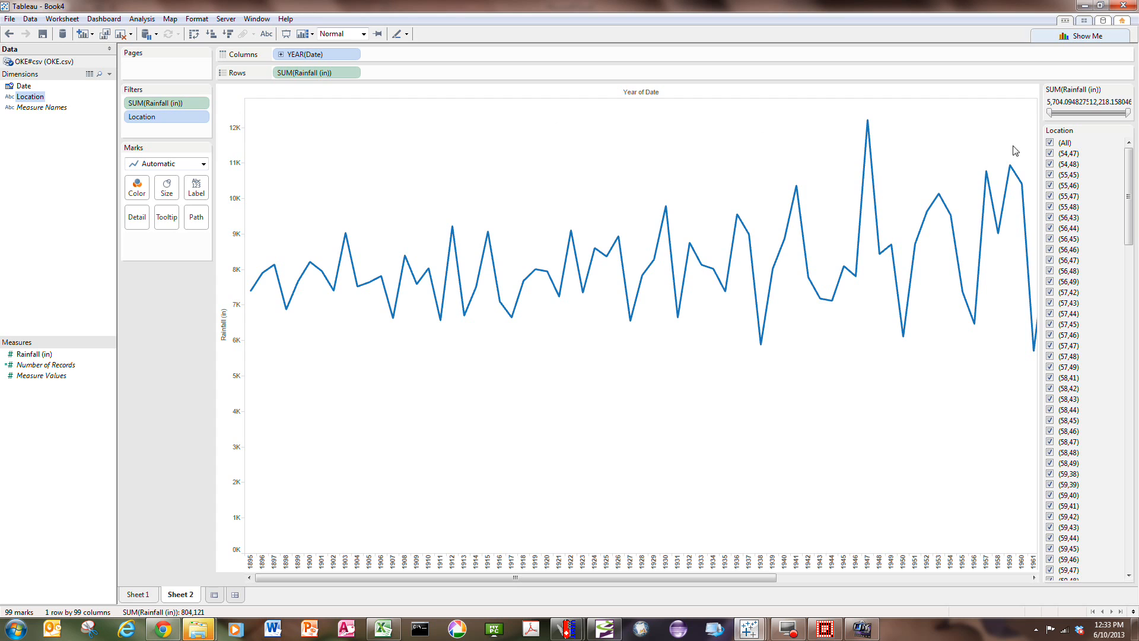
Clear all locations in the Location filter and keep only Average, so the line chart plots the average rainfall.
{"action": "left_click_drag", "start_coordinate": [1132, 172], "coordinate": [1134, 540]}
{"action": "left_click_drag", "start_coordinate": [1054, 546], "coordinate": [1053, 546]}
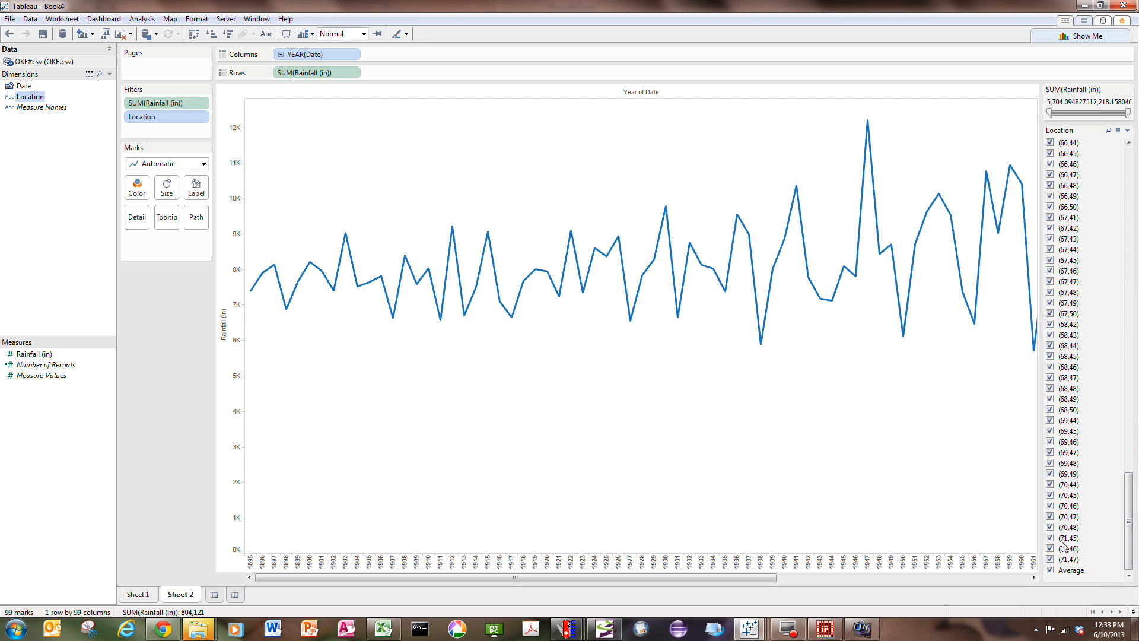
{"action": "left_click_drag", "start_coordinate": [1133, 520], "coordinate": [1133, 197]}
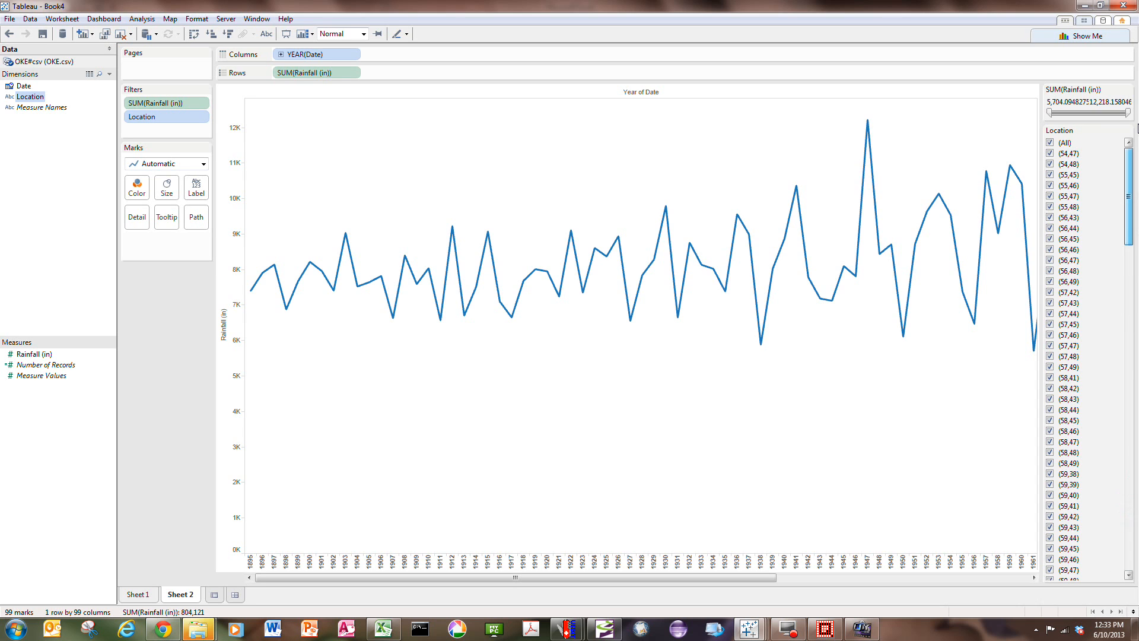
{"action": "left_click", "coordinate": [1050, 143]}
{"action": "left_click_drag", "start_coordinate": [1129, 178], "coordinate": [1123, 554]}
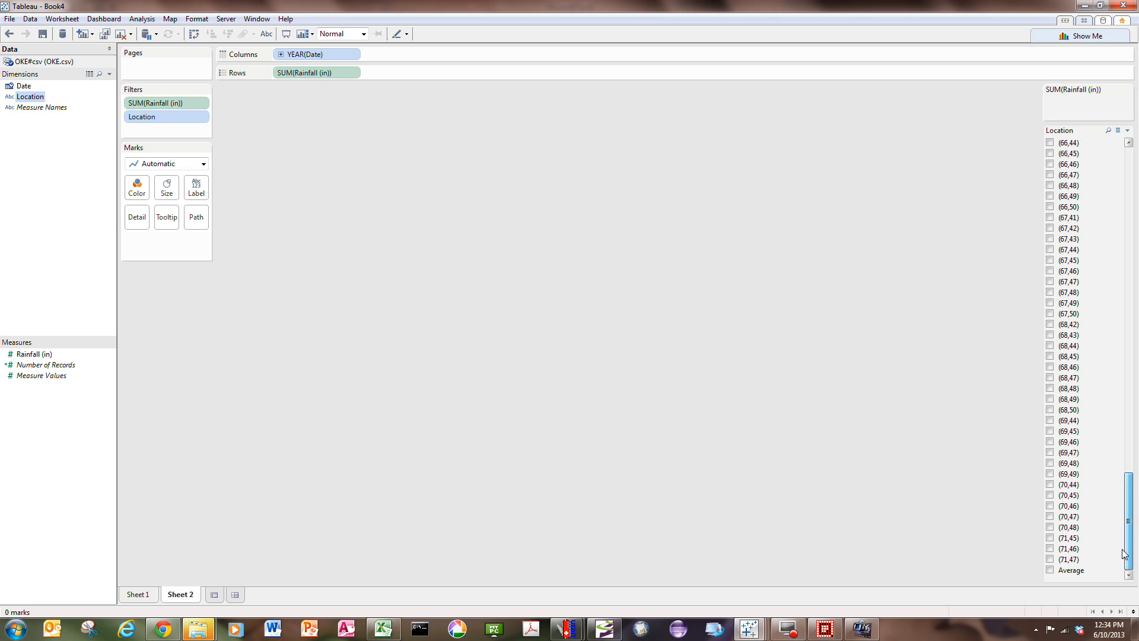
{"action": "left_click", "coordinate": [1050, 569]}
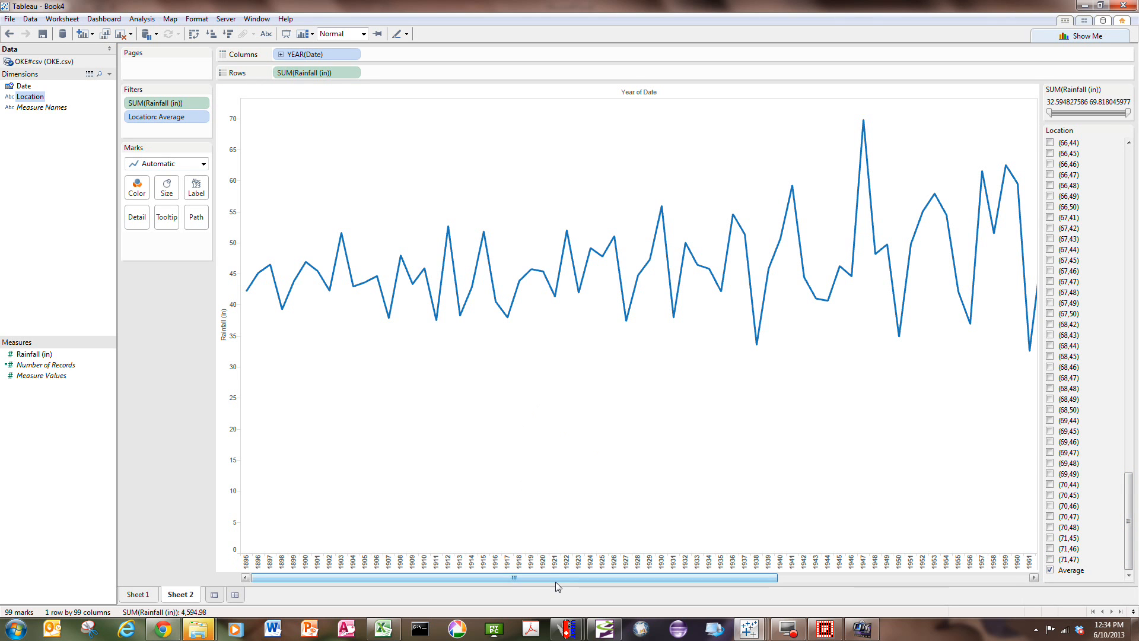
{"action": "left_click_drag", "start_coordinate": [555, 577], "coordinate": [835, 583]}
{"action": "left_click_drag", "start_coordinate": [926, 582], "coordinate": [652, 583]}
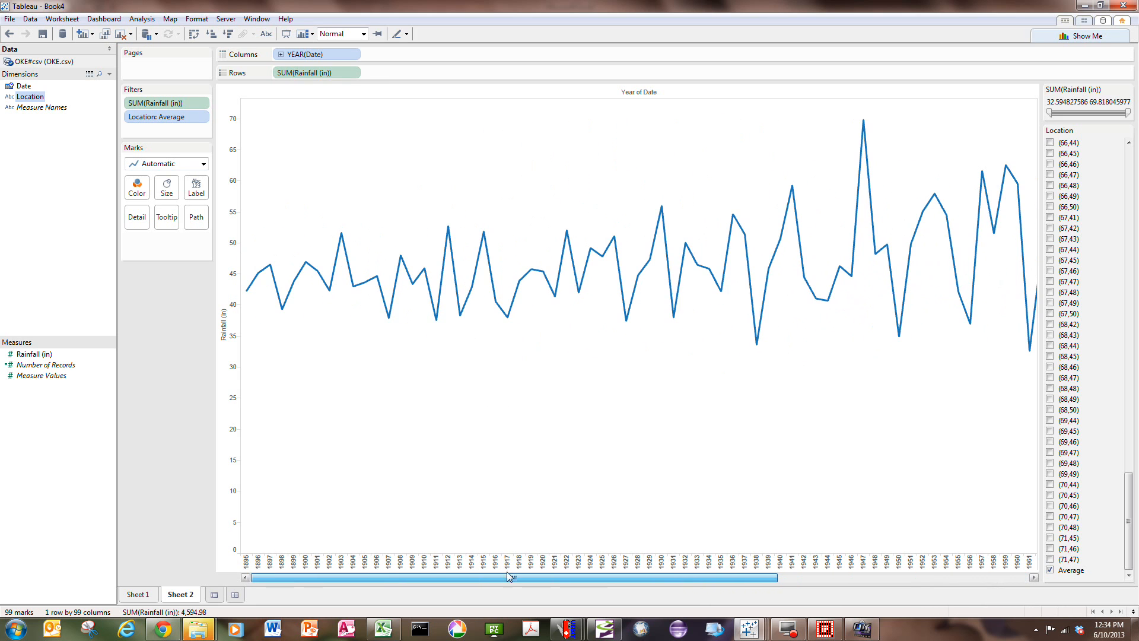
Show mark labels for all points on the average rainfall line chart and look through the full range of years.
{"action": "left_click", "coordinate": [197, 188]}
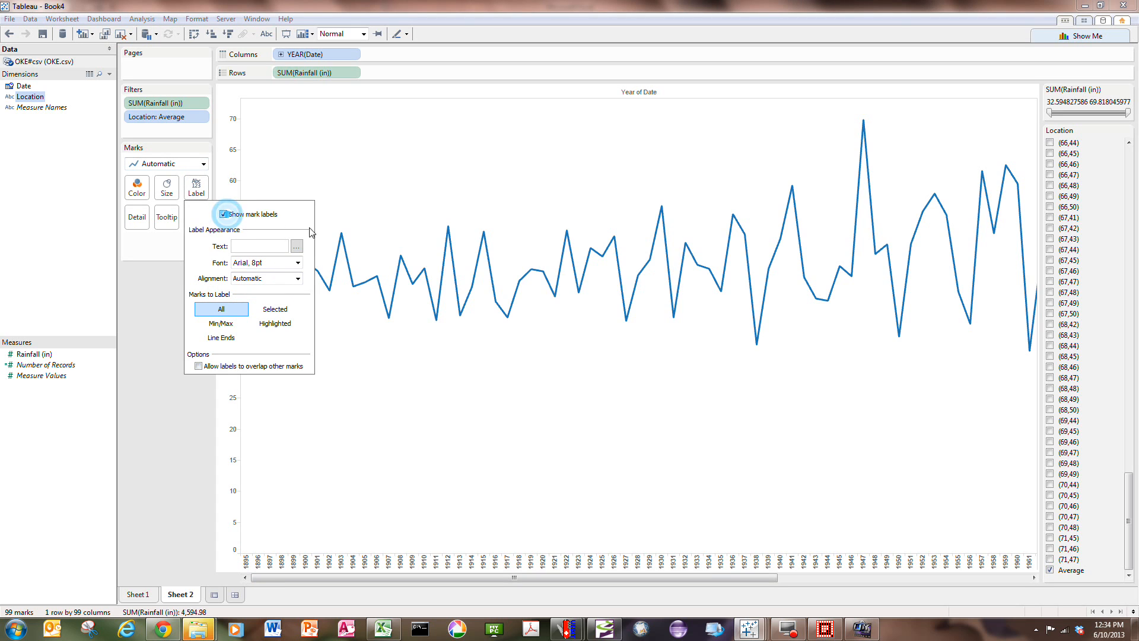
{"action": "left_click", "coordinate": [223, 214]}
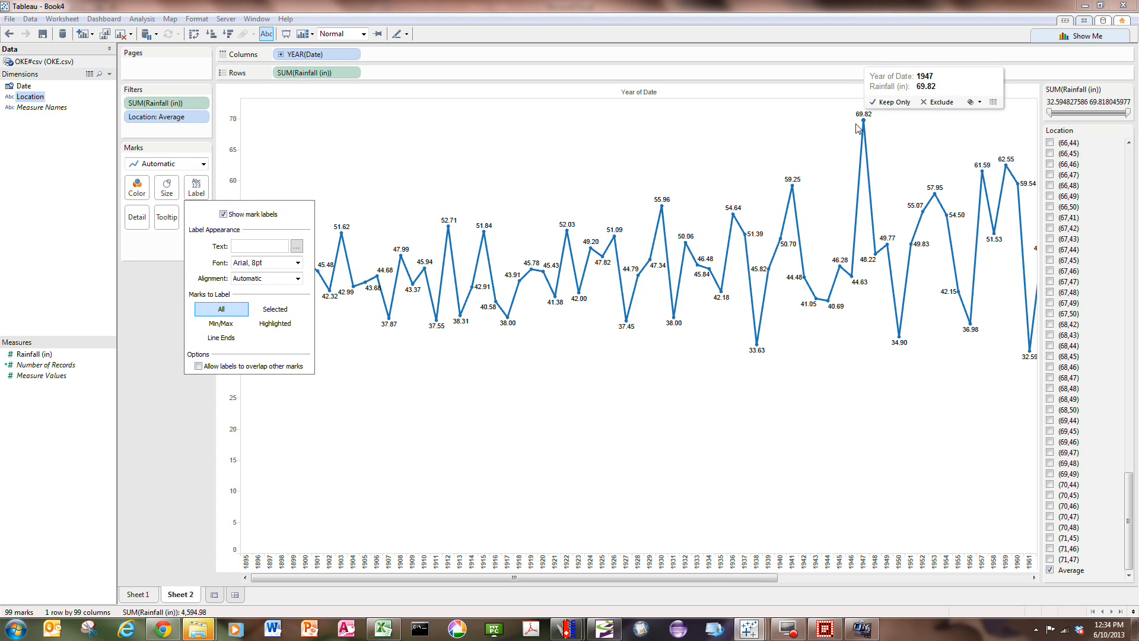
{"action": "left_click", "coordinate": [359, 441]}
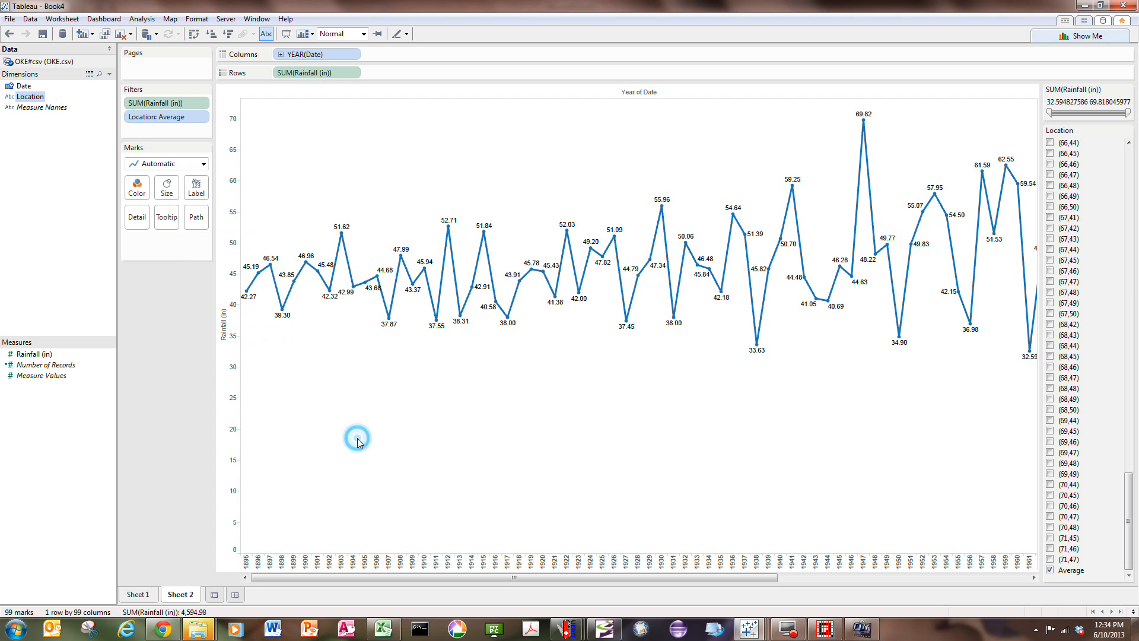
{"action": "left_click_drag", "start_coordinate": [761, 582], "coordinate": [1137, 575]}
{"action": "left_click_drag", "start_coordinate": [749, 582], "coordinate": [585, 555]}
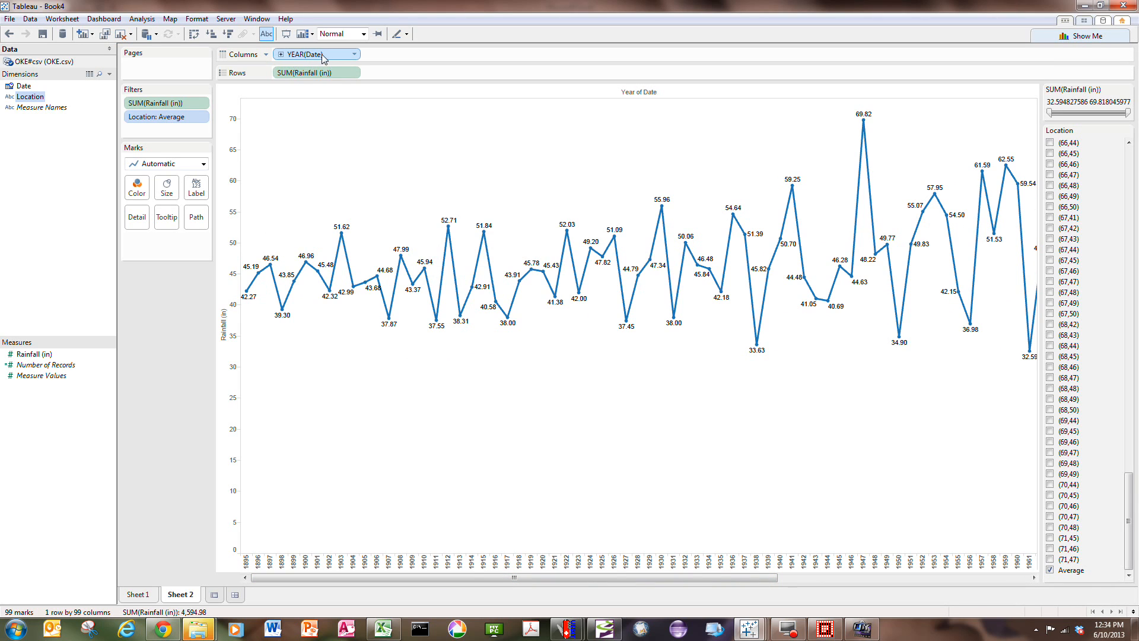
Change the Date field on Columns from yearly to continuous Day to plot daily rainfall.
{"action": "left_click", "coordinate": [355, 56]}
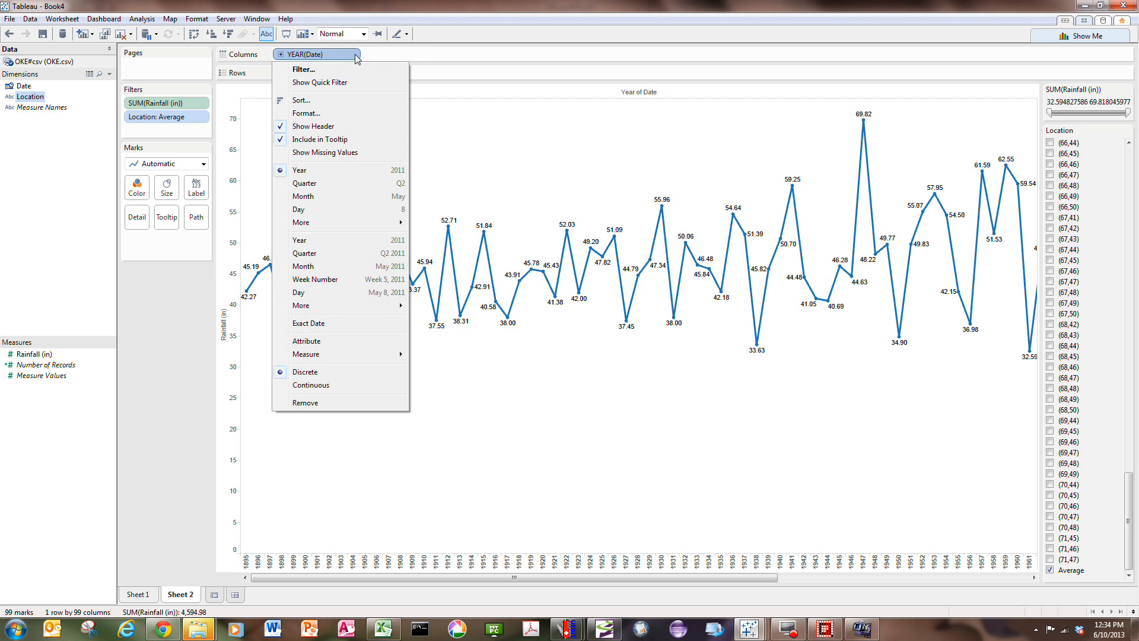
{"action": "left_click", "coordinate": [328, 293]}
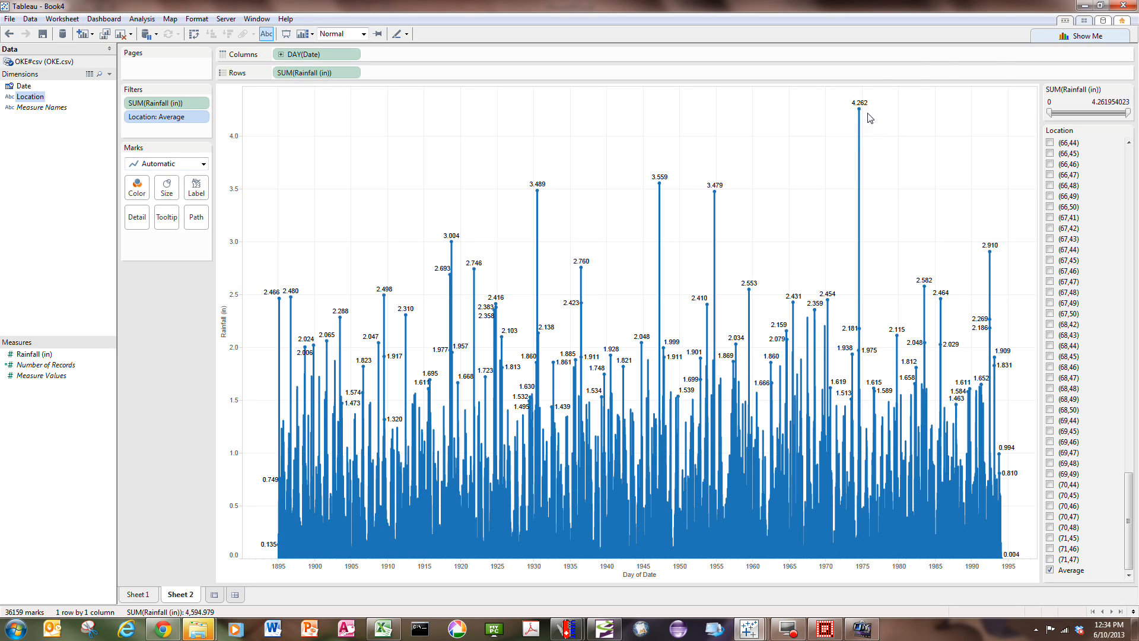
{"action": "mouse_move", "coordinate": [860, 111]}
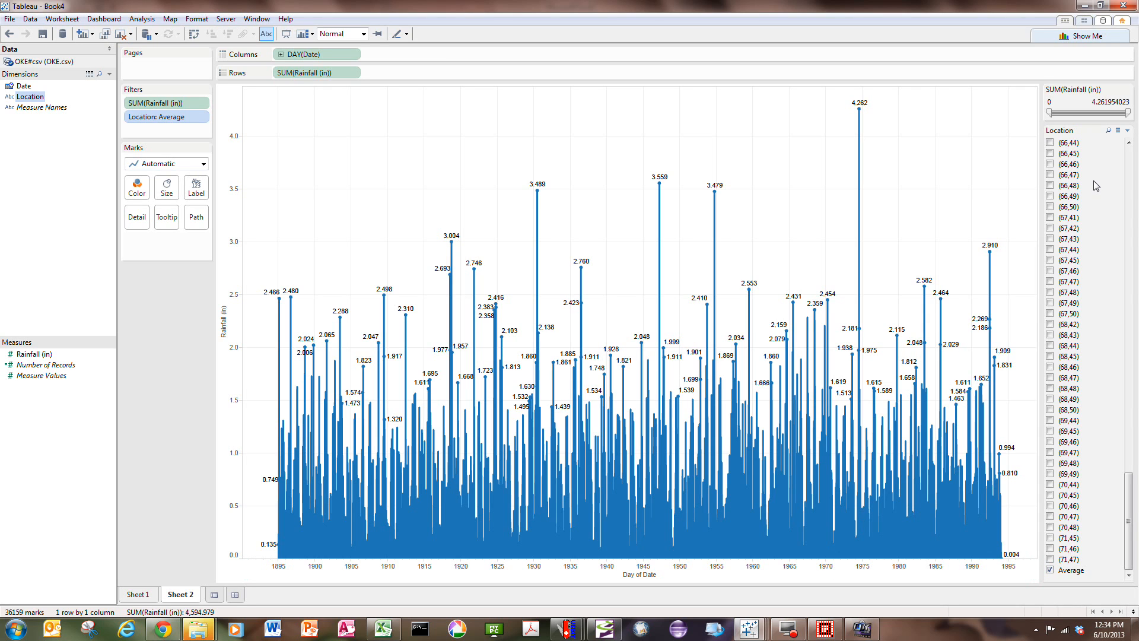
Duplicate Sheet 2, remove Date from the copy's columns, and turn the copy into a histogram of Rainfall (in).
{"action": "right_click", "coordinate": [190, 593]}
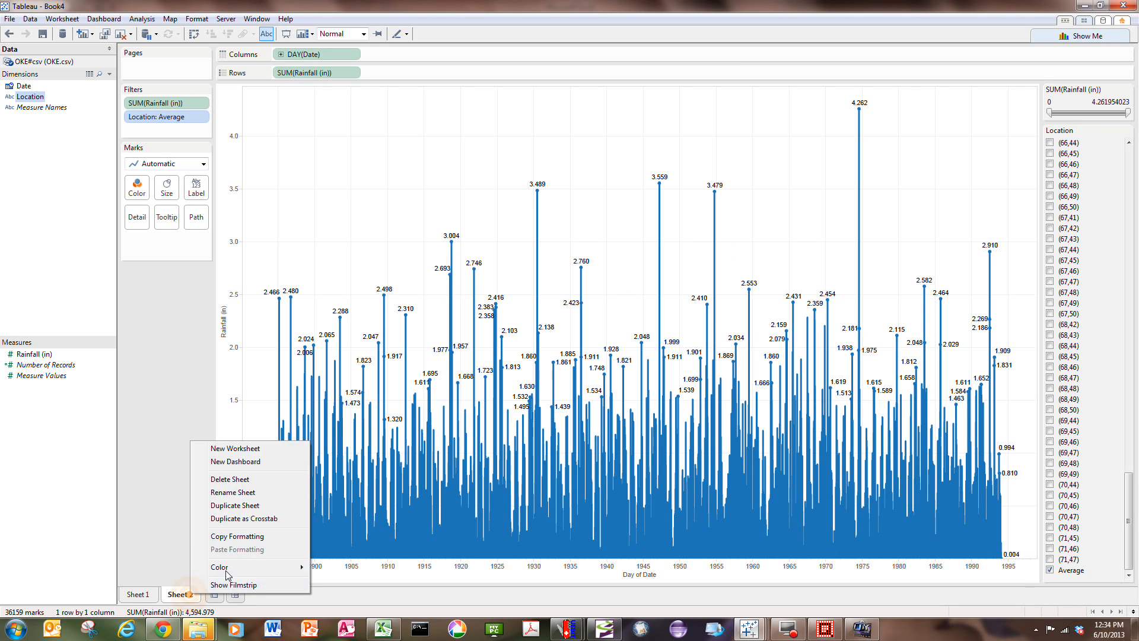
{"action": "left_click", "coordinate": [235, 504]}
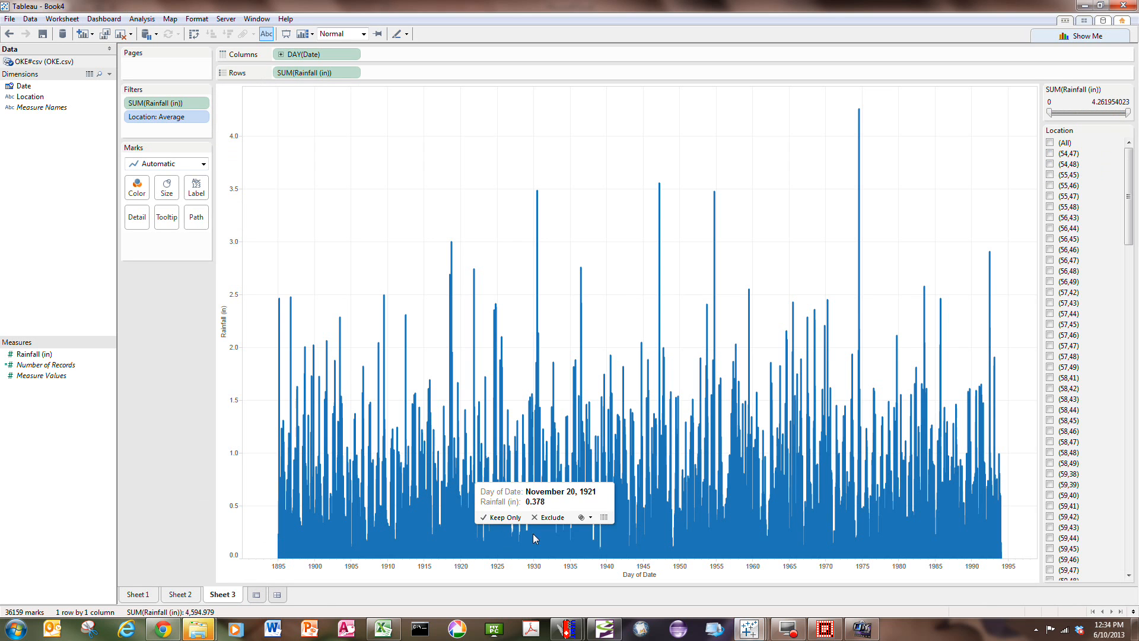
{"action": "left_click", "coordinate": [1080, 36]}
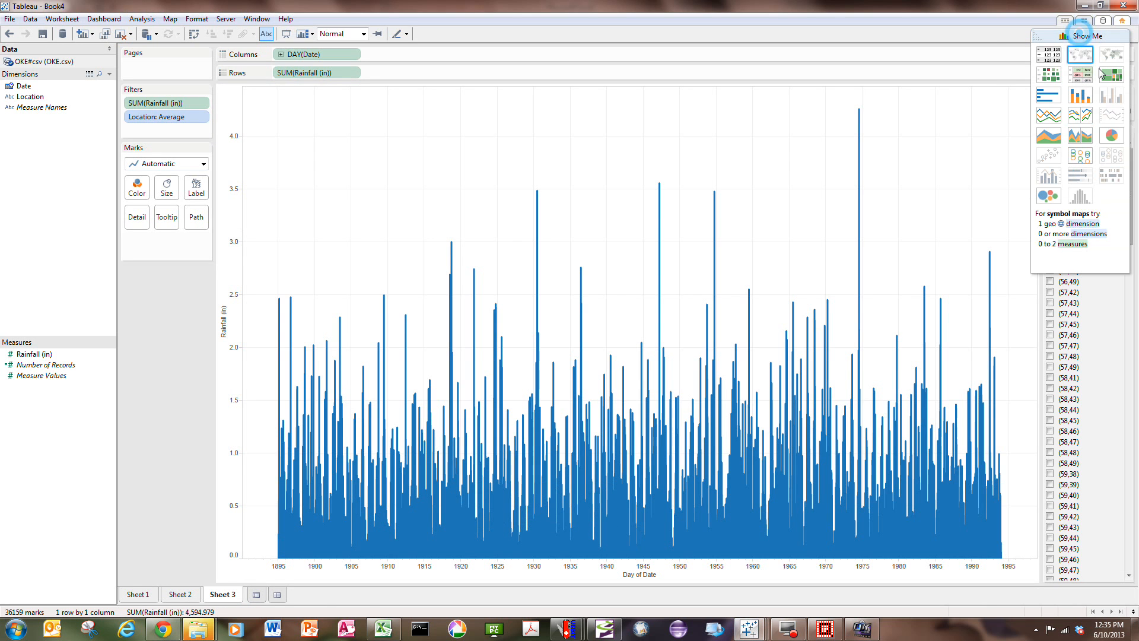
{"action": "left_click", "coordinate": [1079, 114]}
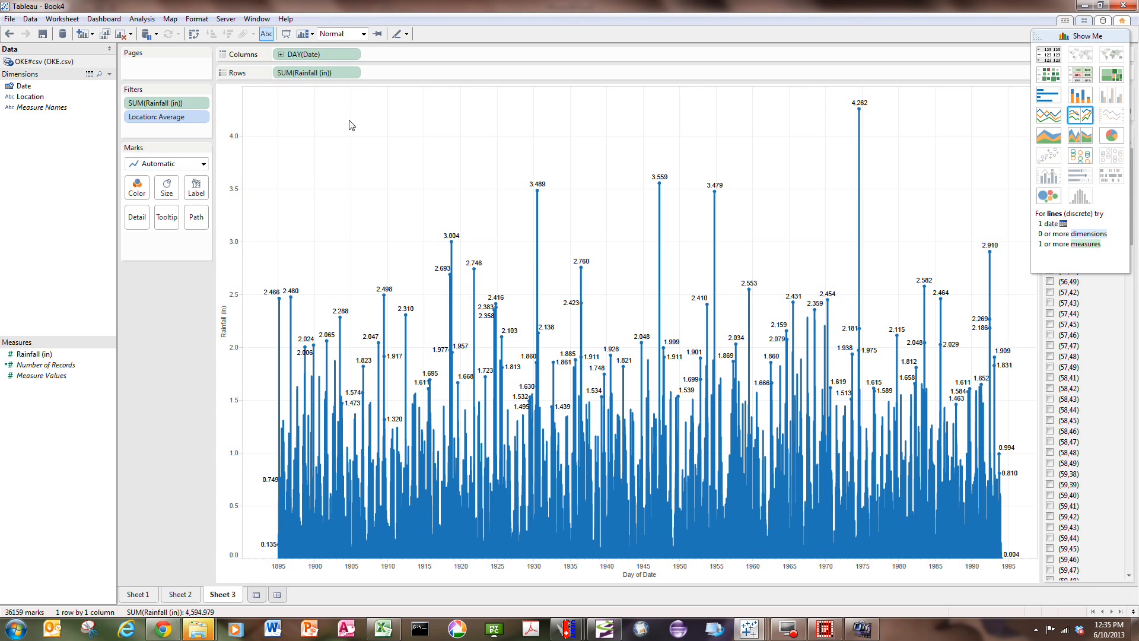
{"action": "left_click_drag", "start_coordinate": [349, 121], "coordinate": [483, 148]}
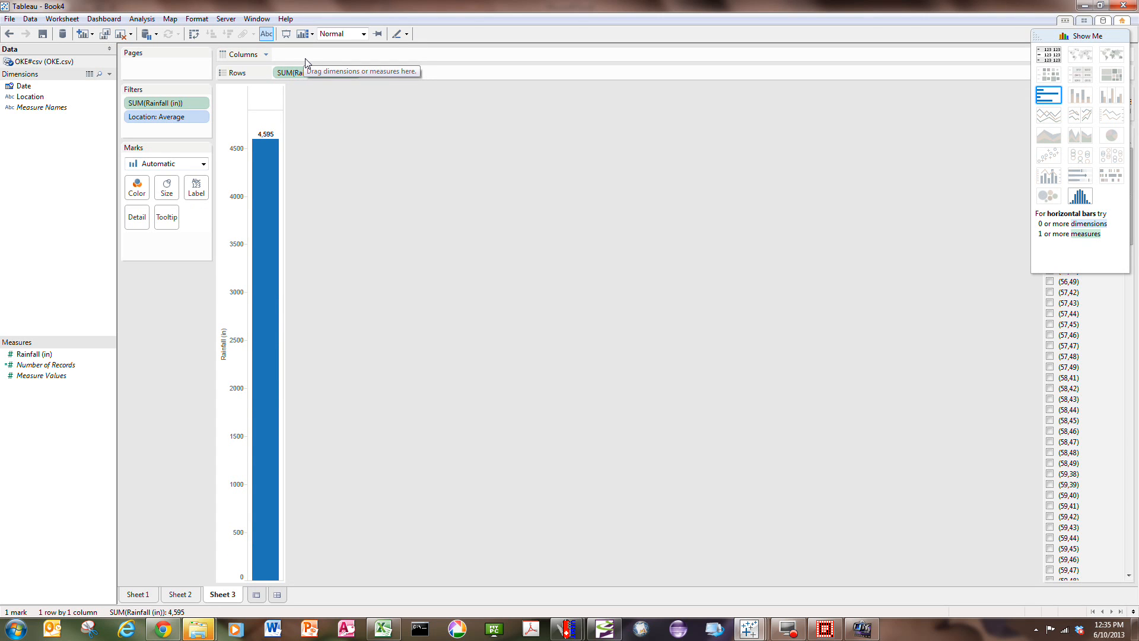
{"action": "left_click", "coordinate": [1080, 196]}
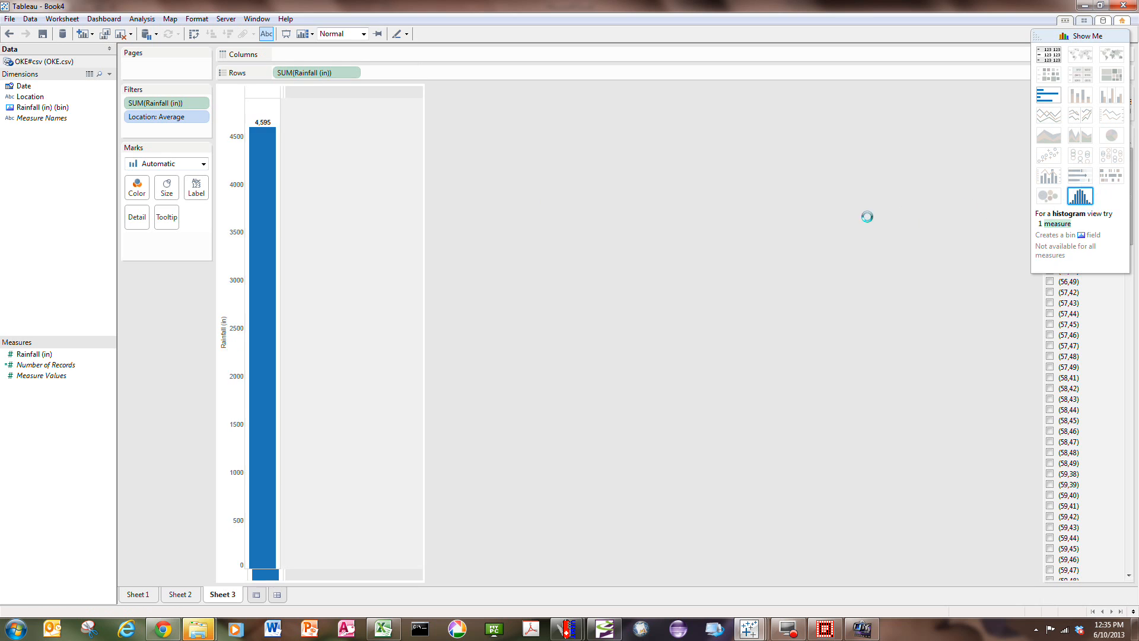
Edit the Rainfall (in) (bin) field and set the size of its bins to 0.1.
{"action": "right_click", "coordinate": [41, 107]}
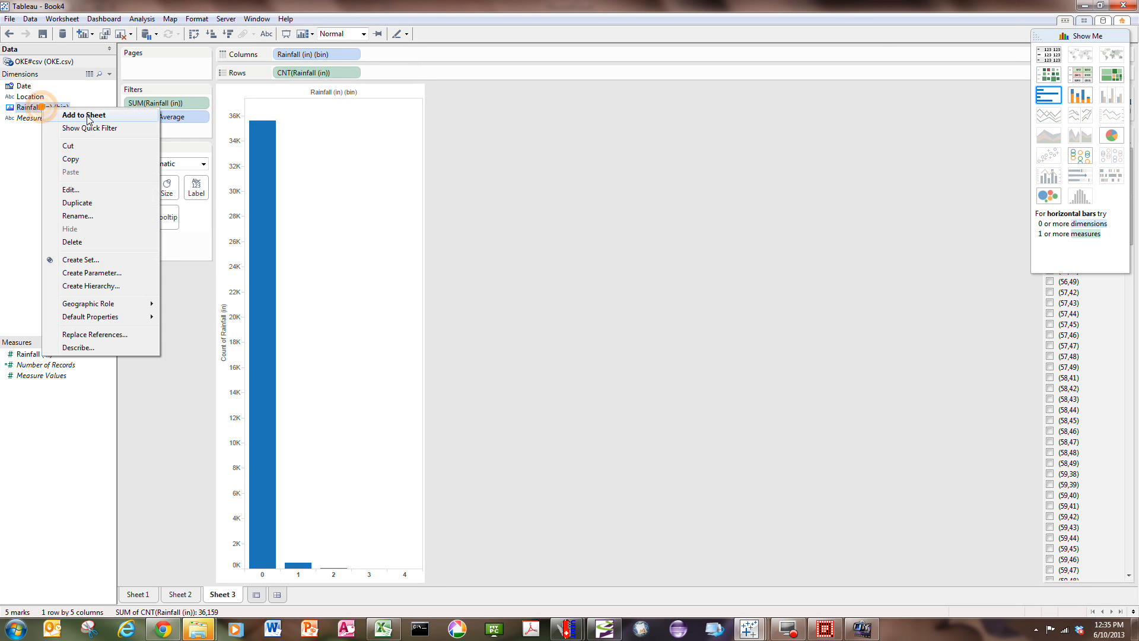
{"action": "left_click", "coordinate": [87, 192]}
{"action": "left_click", "coordinate": [607, 288]}
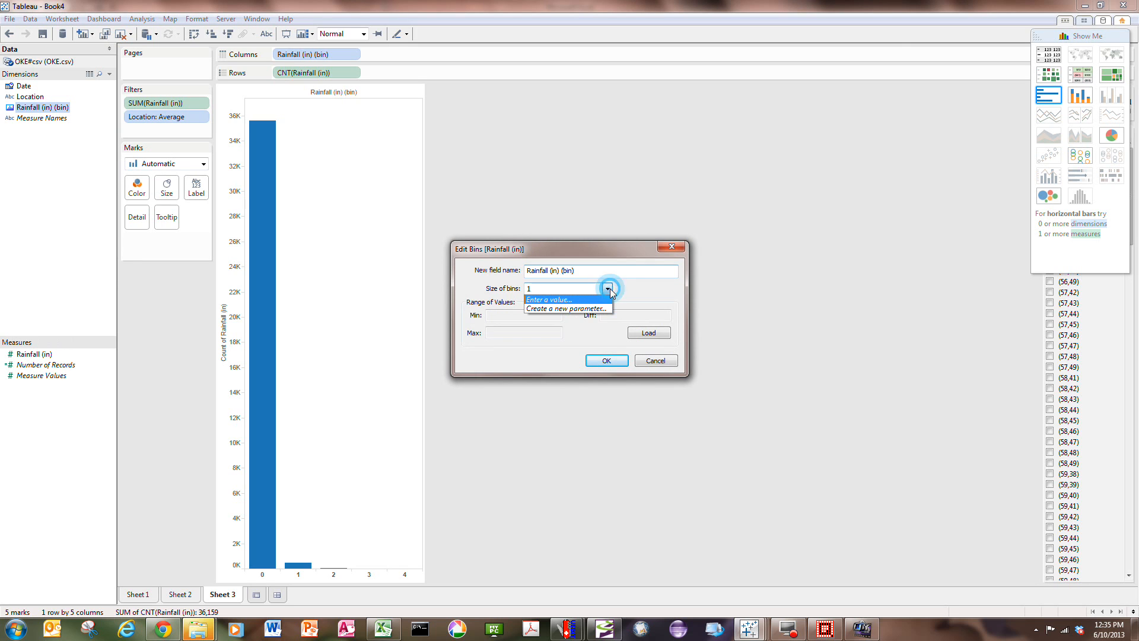
{"action": "left_click", "coordinate": [552, 301]}
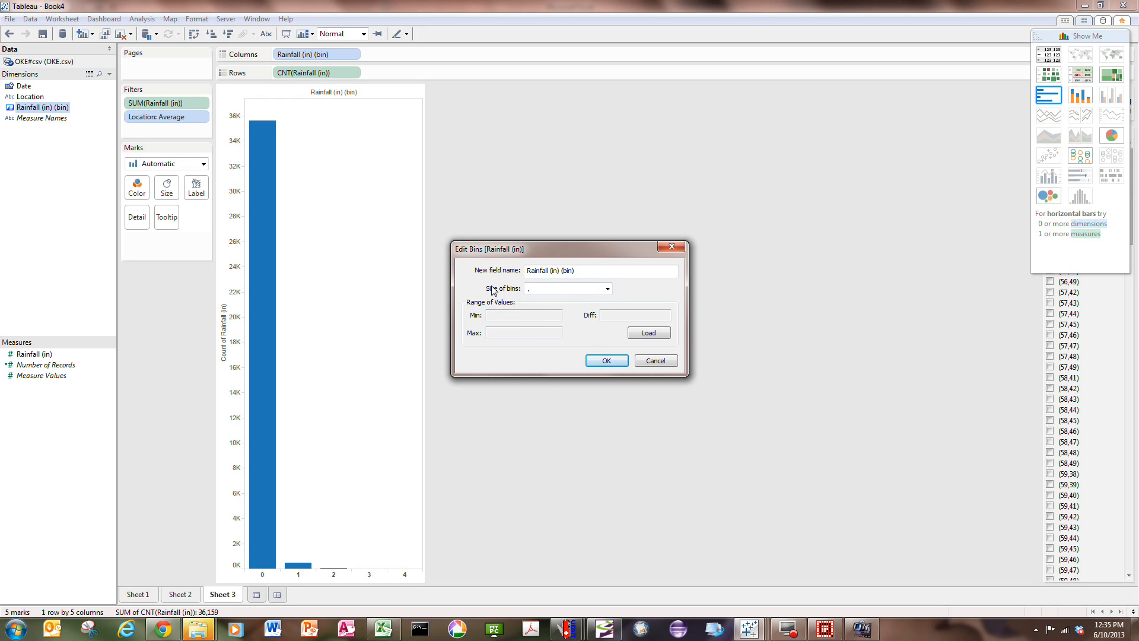
{"action": "key", "text": "Return"}
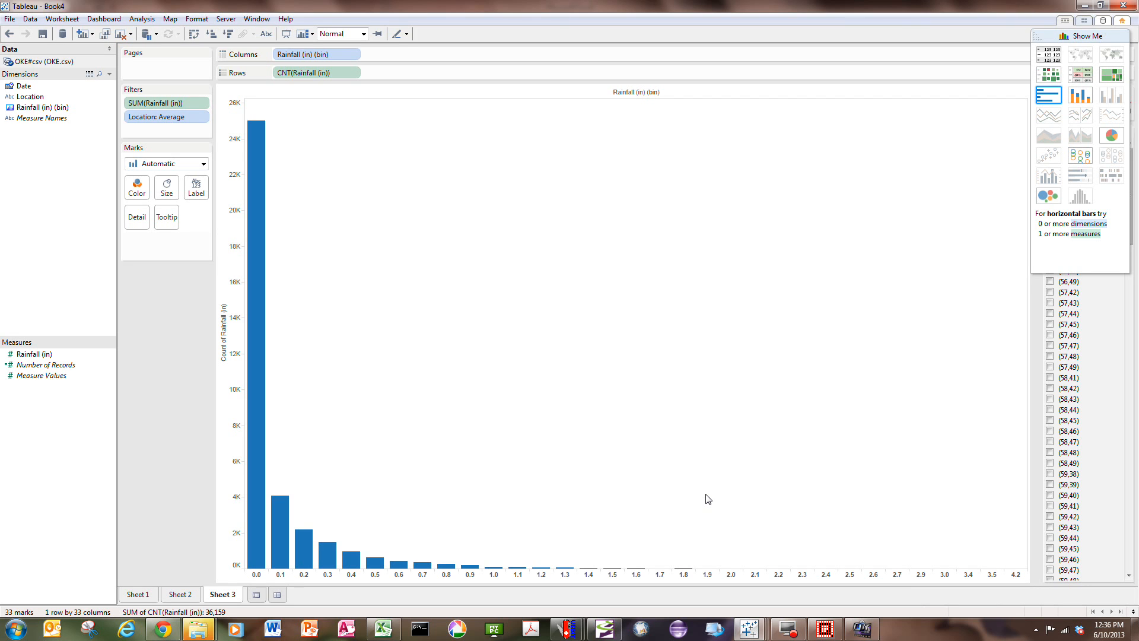
Delete the histogram worksheet Sheet 3.
{"action": "right_click", "coordinate": [230, 593]}
{"action": "left_click", "coordinate": [274, 481]}
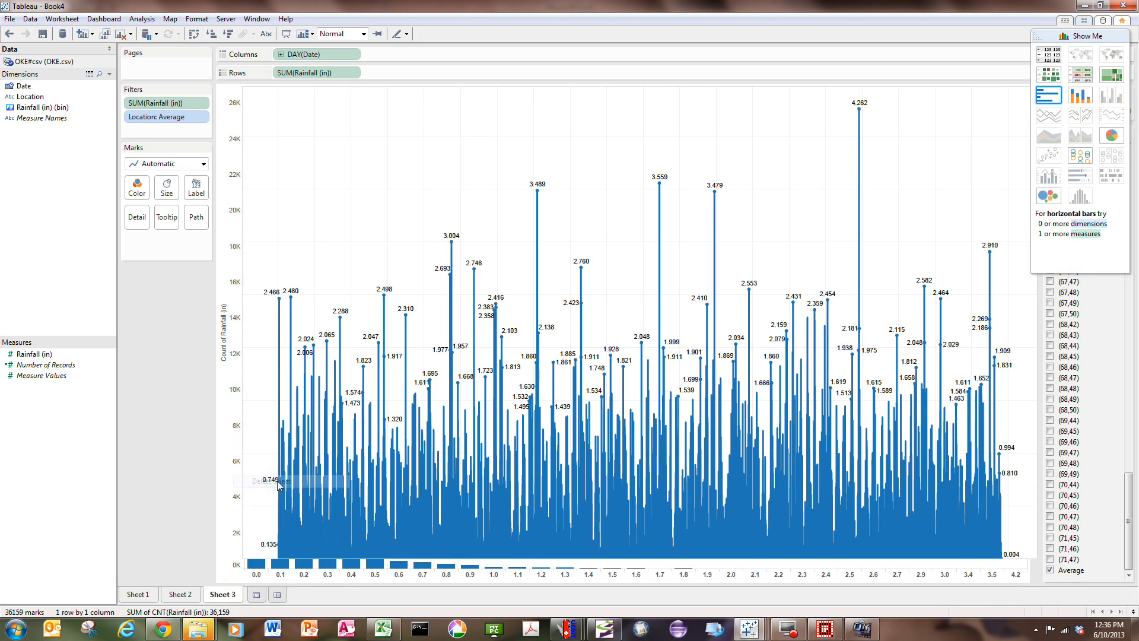
{"action": "mouse_move", "coordinate": [517, 463]}
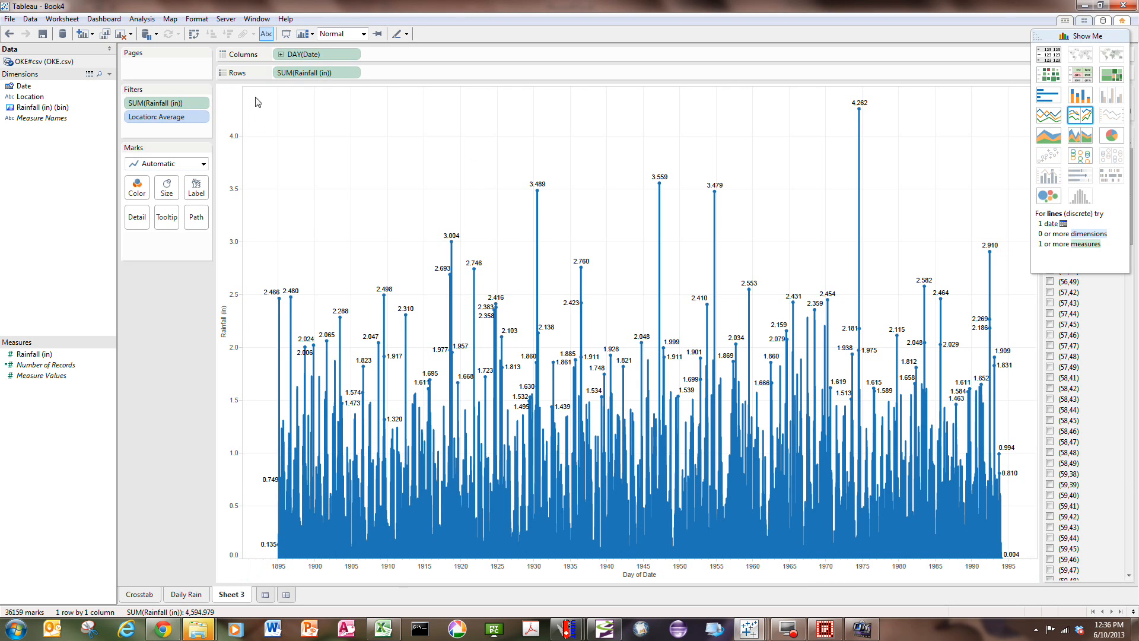
Change the Date field on Columns of Sheet 3 from continuous Day to Weekday.
{"action": "left_click", "coordinate": [355, 54]}
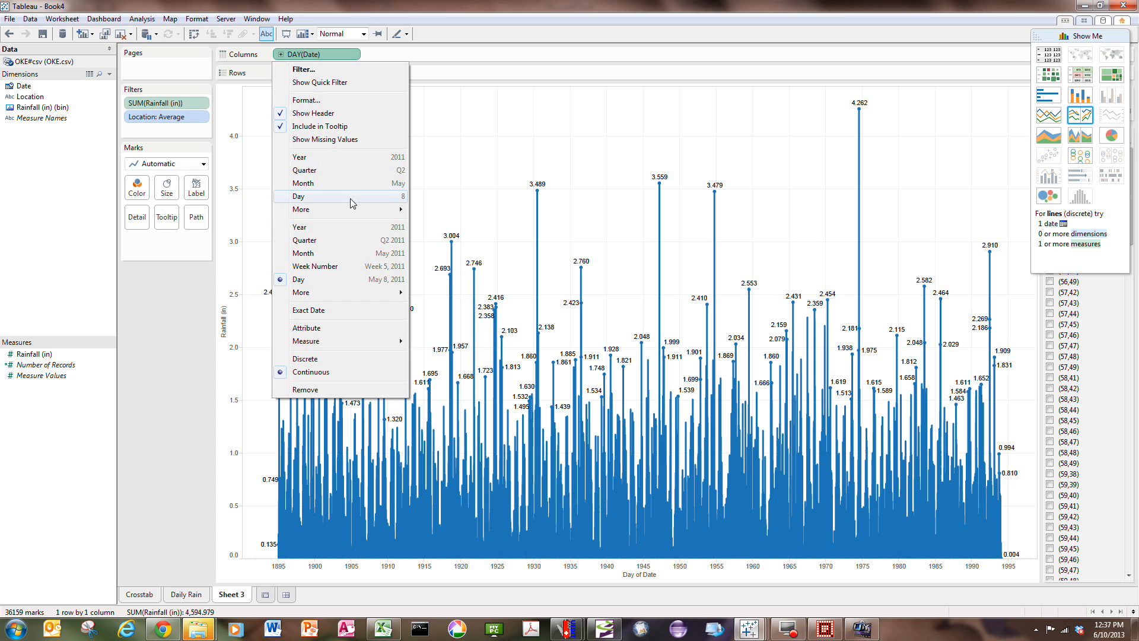
{"action": "mouse_move", "coordinate": [368, 209]}
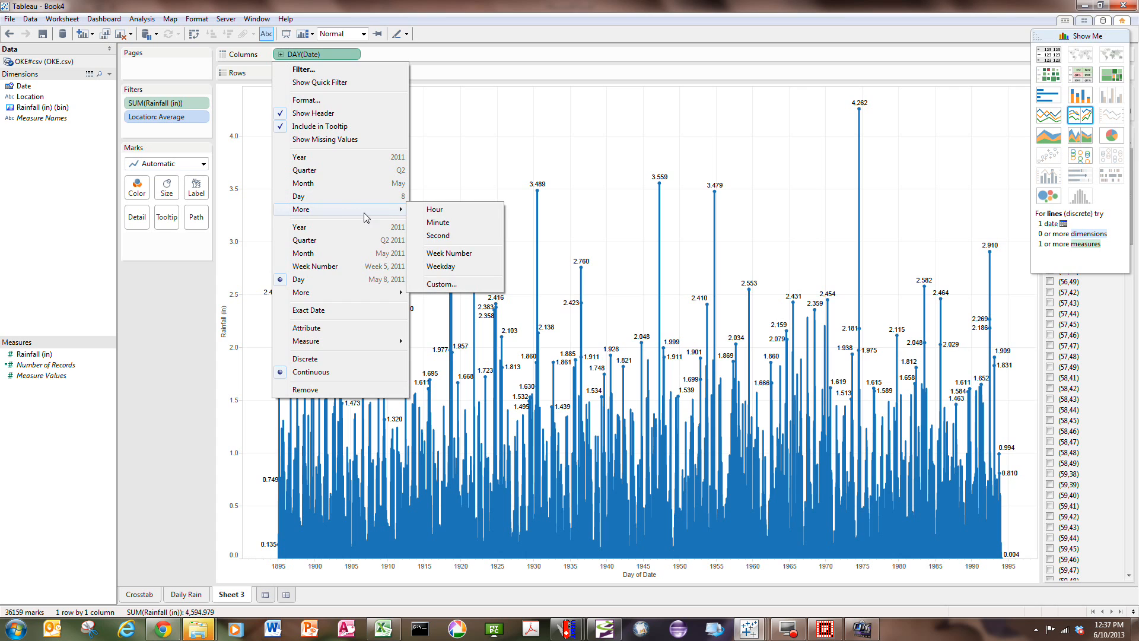
{"action": "left_click", "coordinate": [494, 266]}
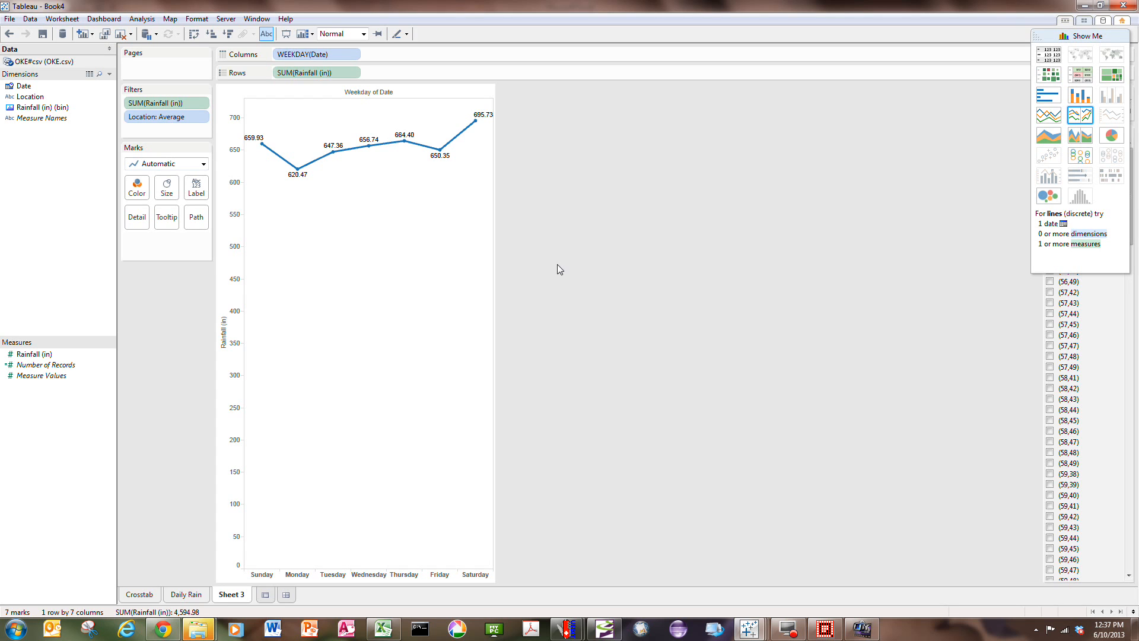
Change the Rainfall (in) aggregation on Rows from Sum to Average and check the Saturday and Sunday points.
{"action": "left_click", "coordinate": [356, 72]}
{"action": "mouse_move", "coordinate": [332, 188]}
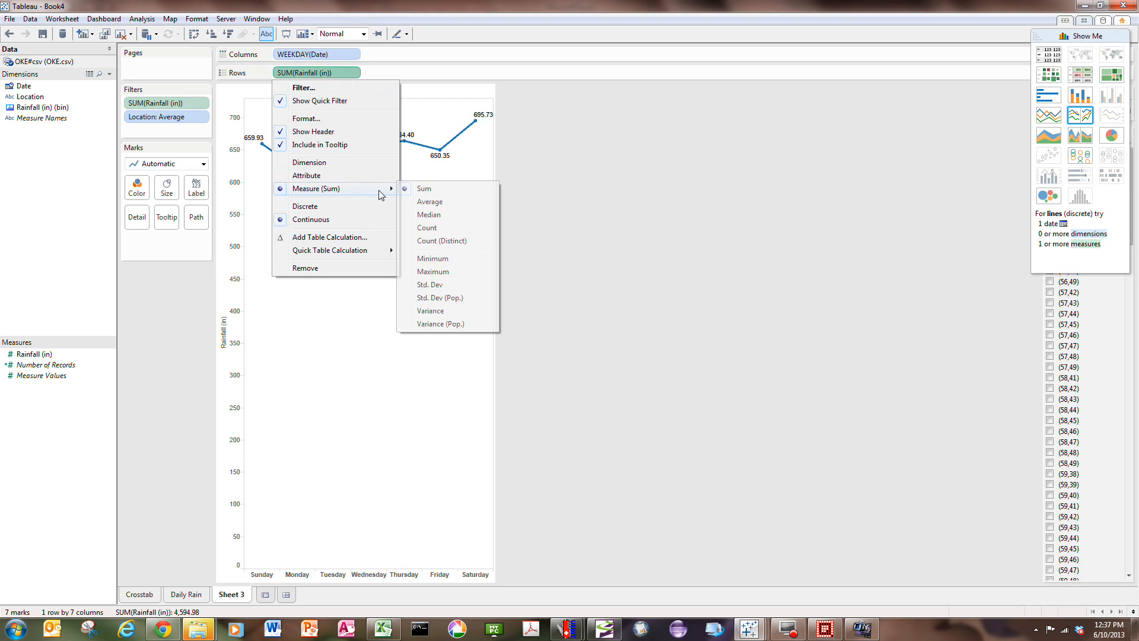
{"action": "left_click", "coordinate": [427, 202]}
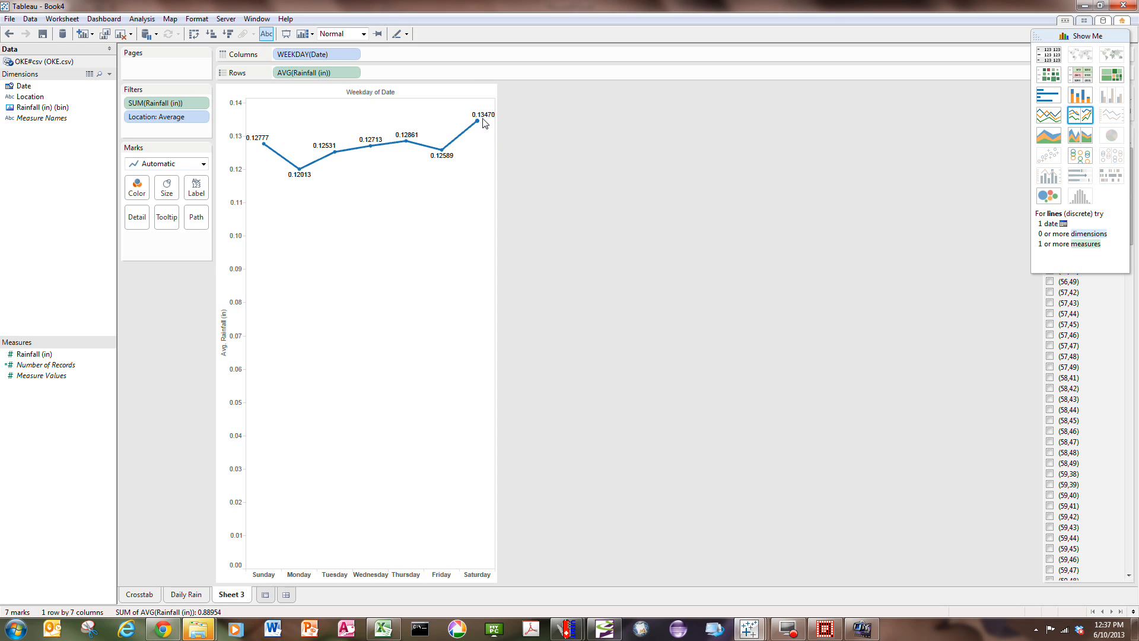
{"action": "mouse_move", "coordinate": [479, 123]}
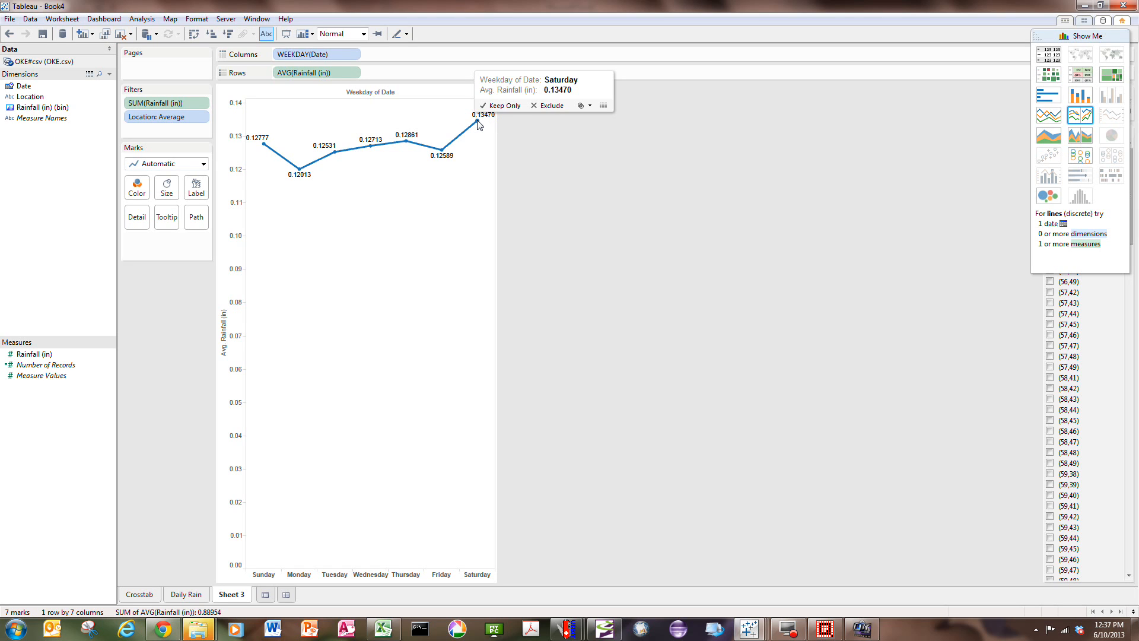
{"action": "mouse_move", "coordinate": [264, 149]}
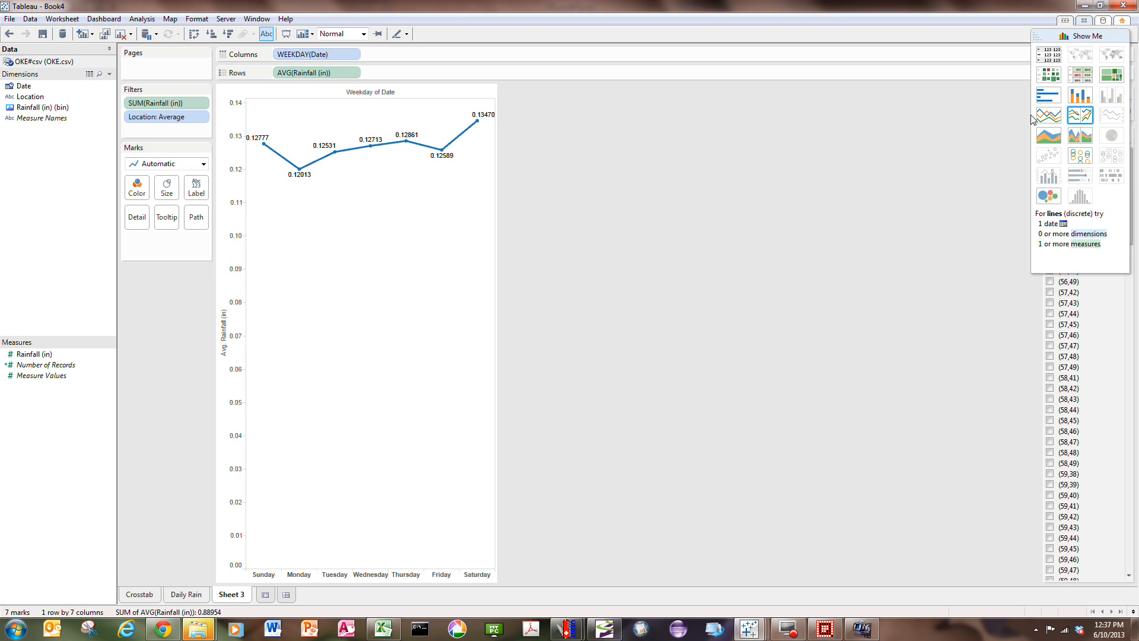
Change the Date field on Columns to the discrete Month and examine the average rainfall through the year.
{"action": "left_click", "coordinate": [351, 55]}
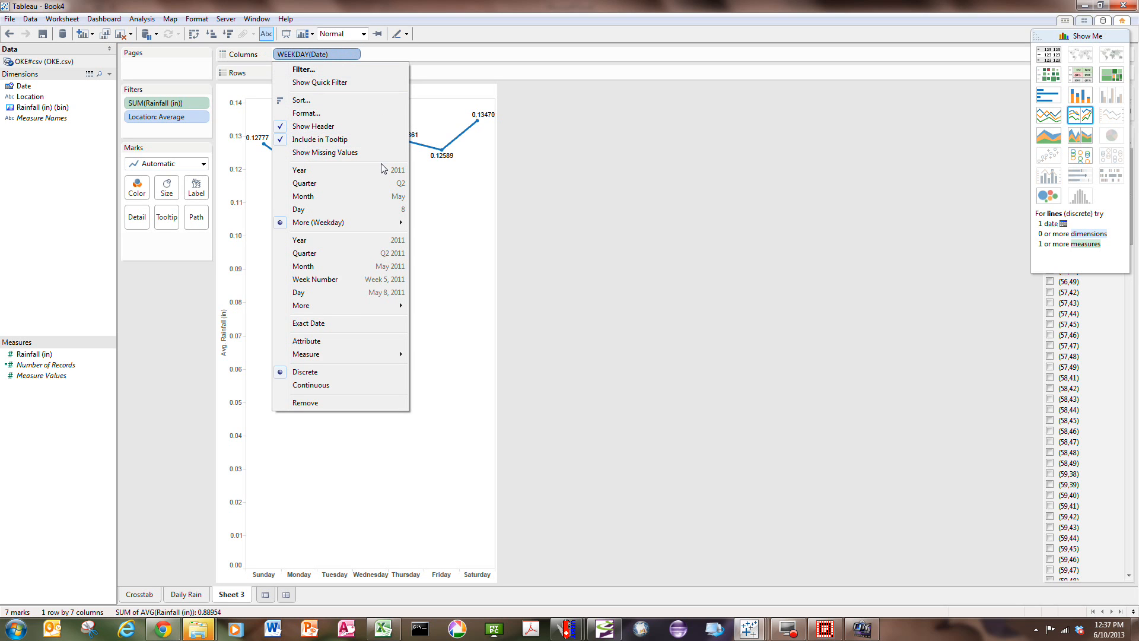
{"action": "left_click", "coordinate": [330, 196]}
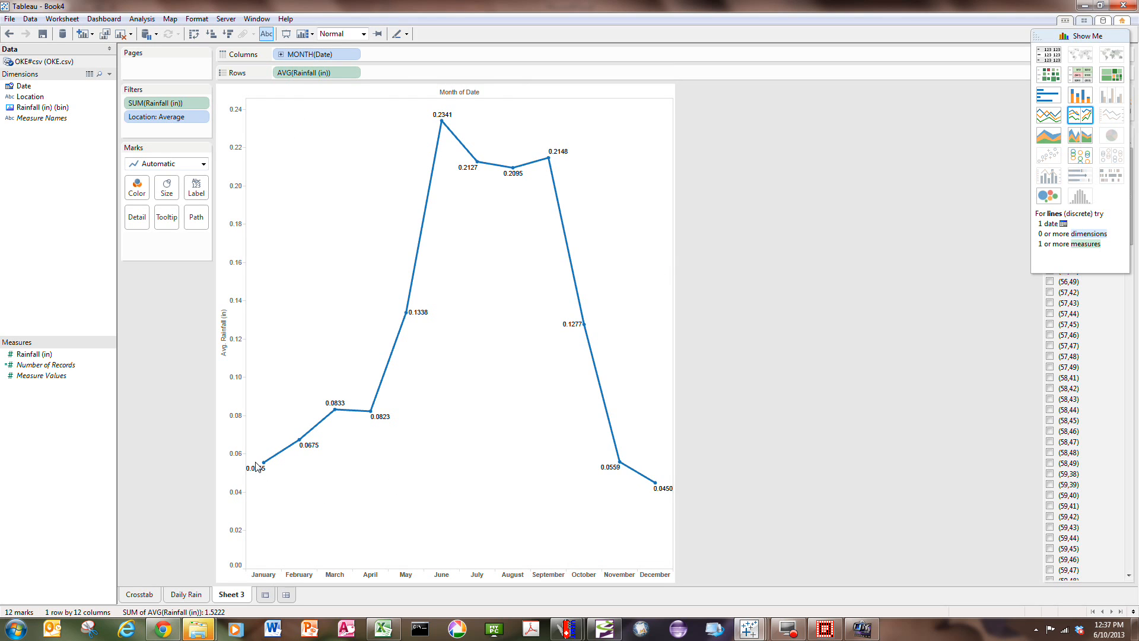
{"action": "mouse_move", "coordinate": [280, 478]}
{"action": "mouse_move", "coordinate": [408, 313]}
{"action": "mouse_move", "coordinate": [513, 168]}
{"action": "mouse_move", "coordinate": [585, 327]}
{"action": "mouse_move", "coordinate": [622, 453]}
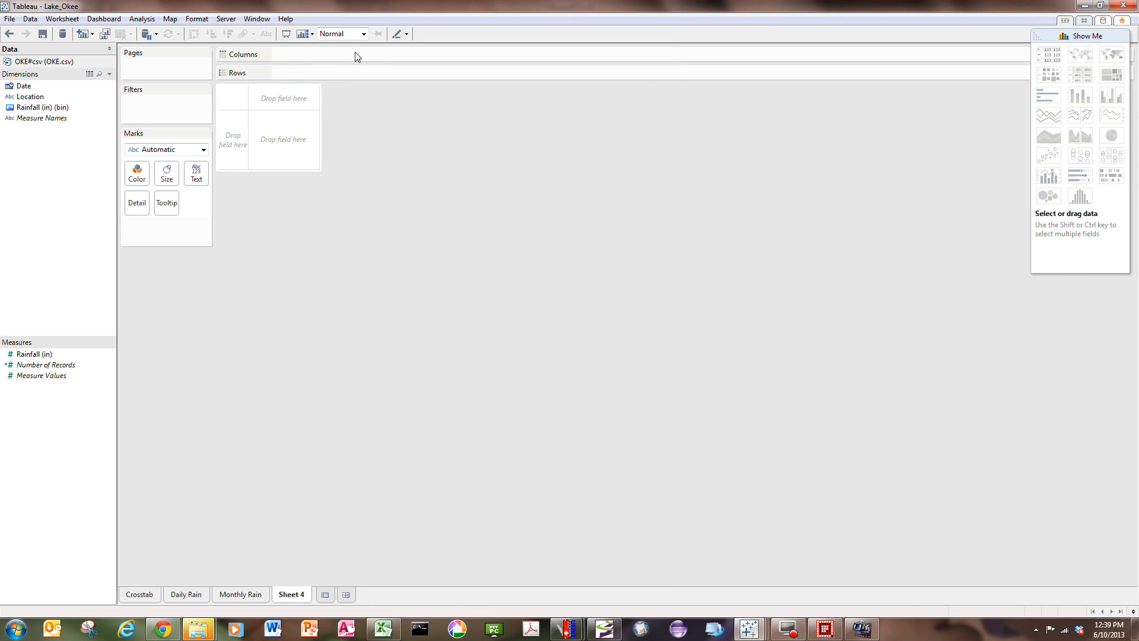
Edit the OKE.csv data source's connection so that it analyzes multiple tables instead of a single table.
{"action": "left_click", "coordinate": [30, 19]}
{"action": "left_click", "coordinate": [52, 113]}
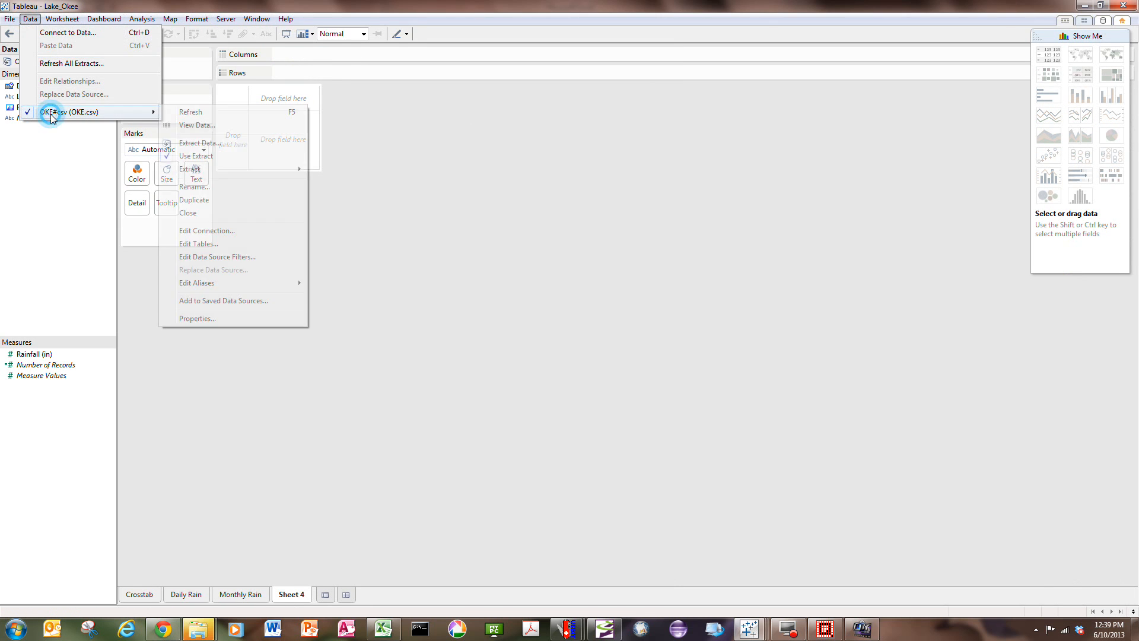
{"action": "left_click", "coordinate": [224, 232]}
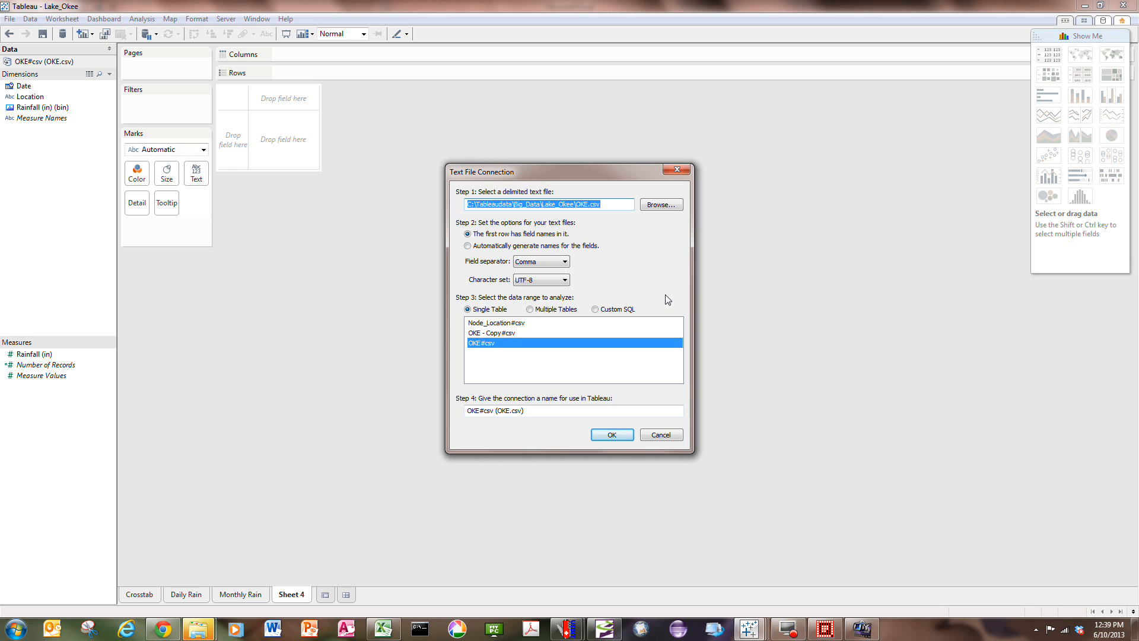
{"action": "left_click", "coordinate": [529, 311]}
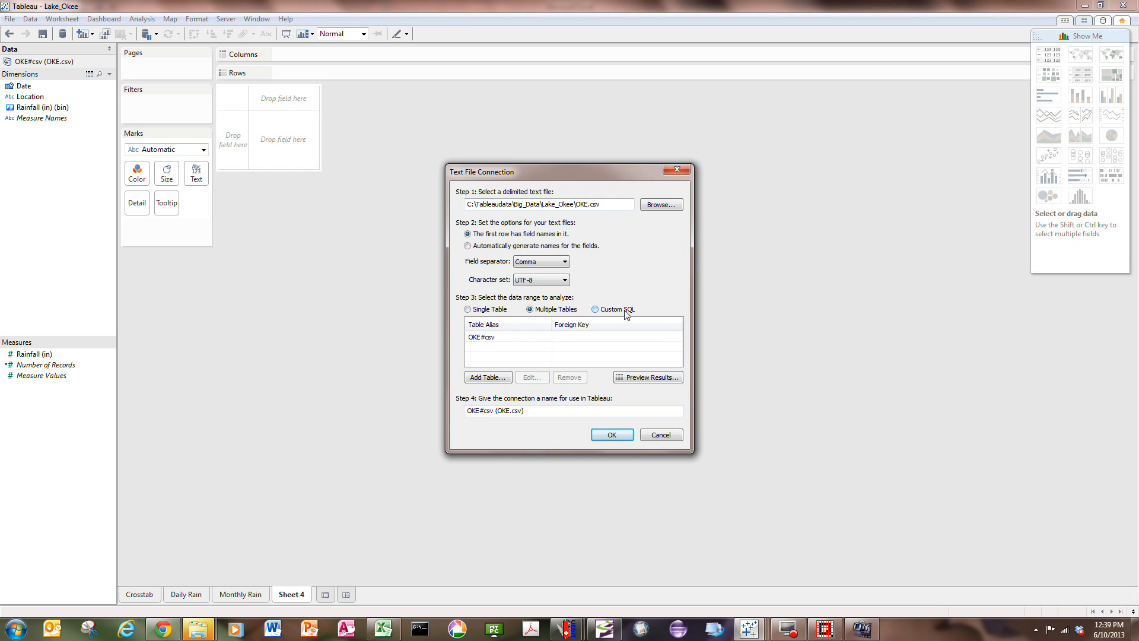
Add the Node_Location#csv table with an inner join on Location, apply the connection and regenerate the data extract.
{"action": "left_click", "coordinate": [488, 378]}
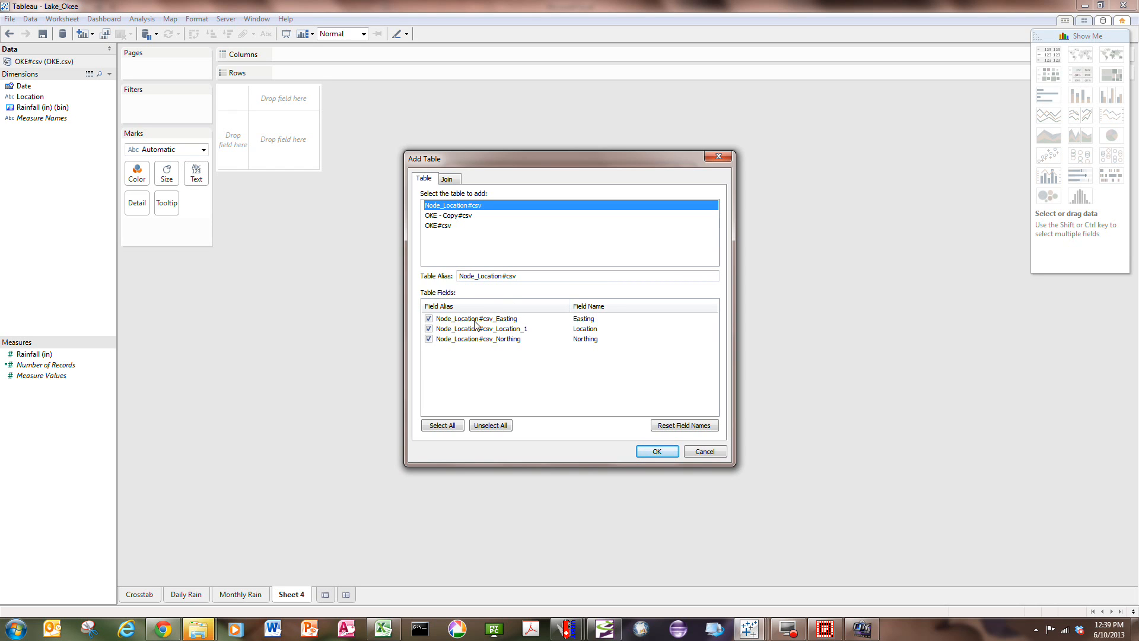
{"action": "left_click", "coordinate": [448, 178]}
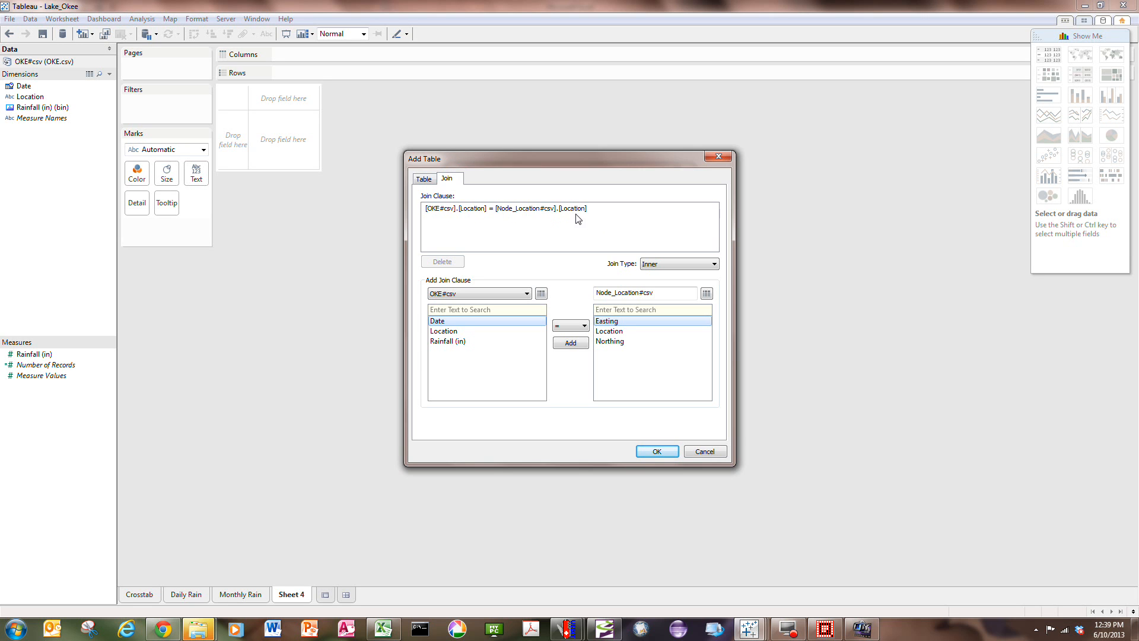
{"action": "left_click", "coordinate": [657, 450]}
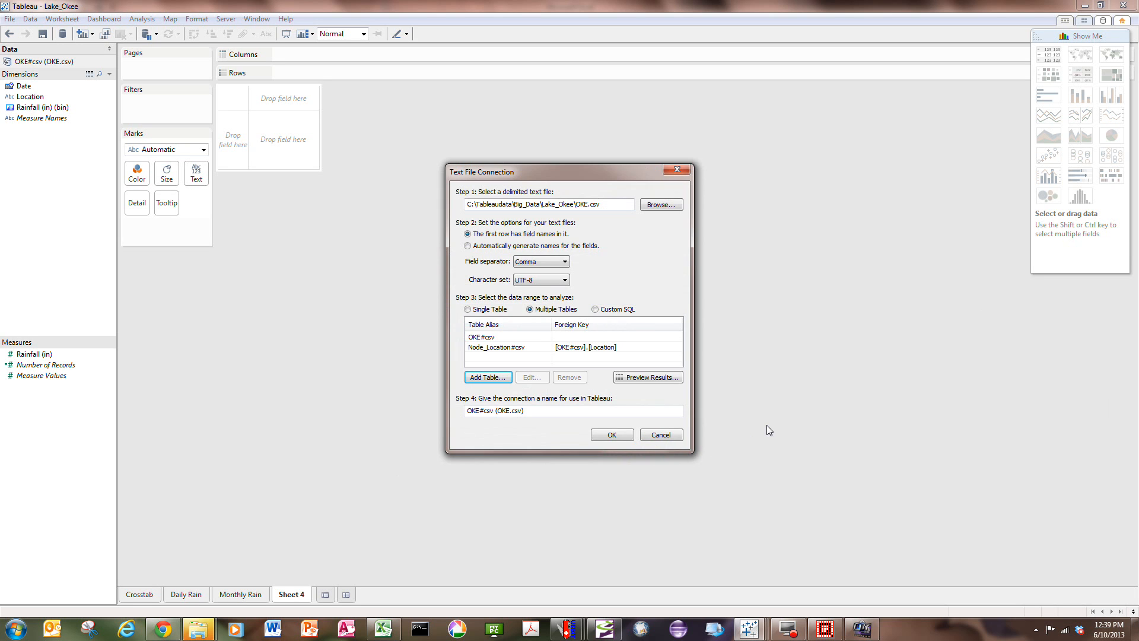
{"action": "left_click", "coordinate": [611, 434]}
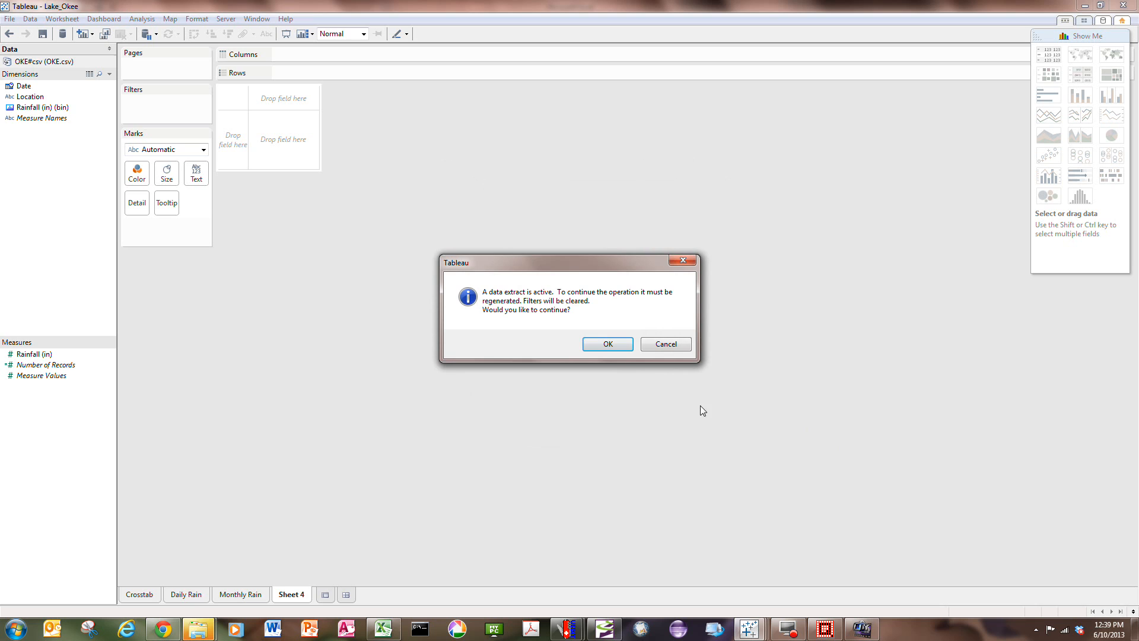
{"action": "left_click", "coordinate": [608, 344]}
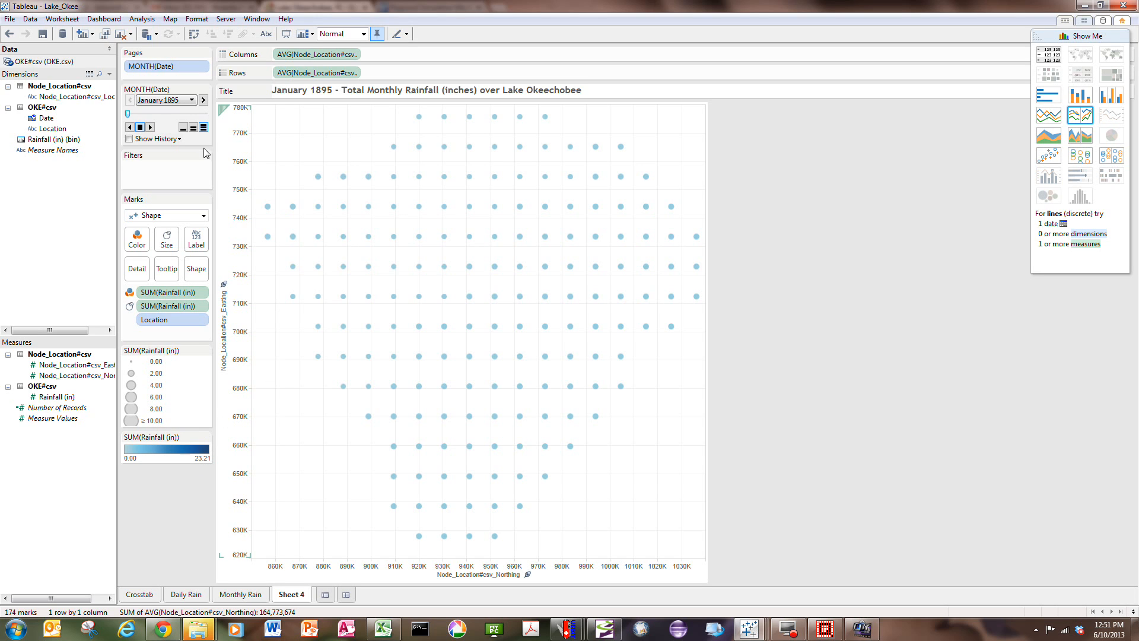
Play the monthly rainfall animation over the lake from January 1895, skip ahead to about 1987 and continue playing.
{"action": "left_click", "coordinate": [151, 127]}
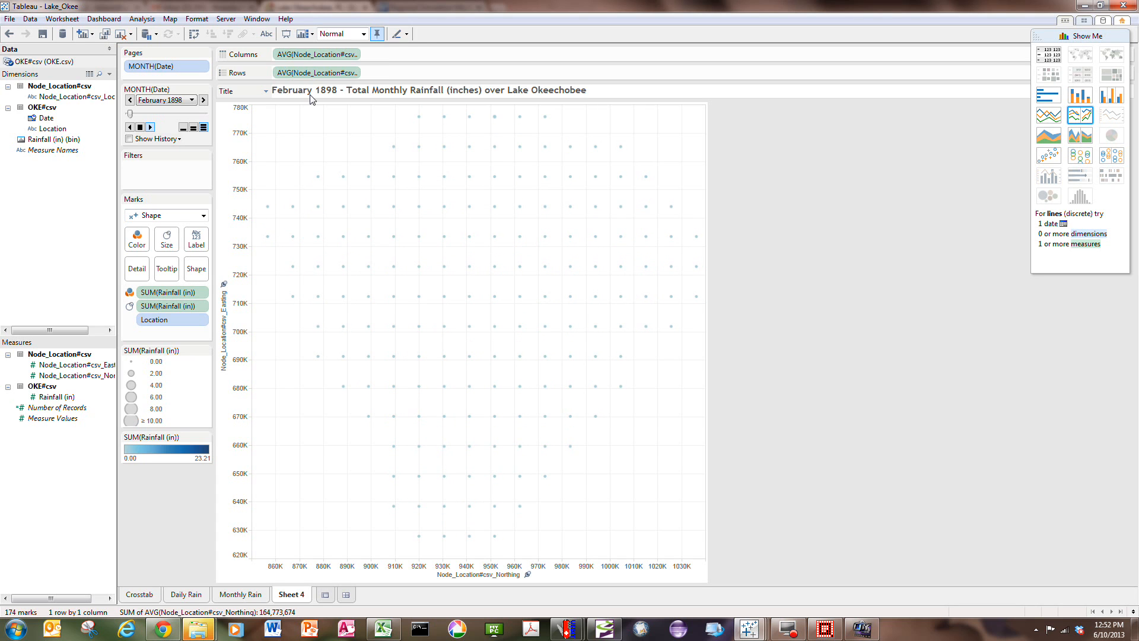
{"action": "left_click_drag", "start_coordinate": [132, 113], "coordinate": [200, 118]}
{"action": "left_click", "coordinate": [150, 127]}
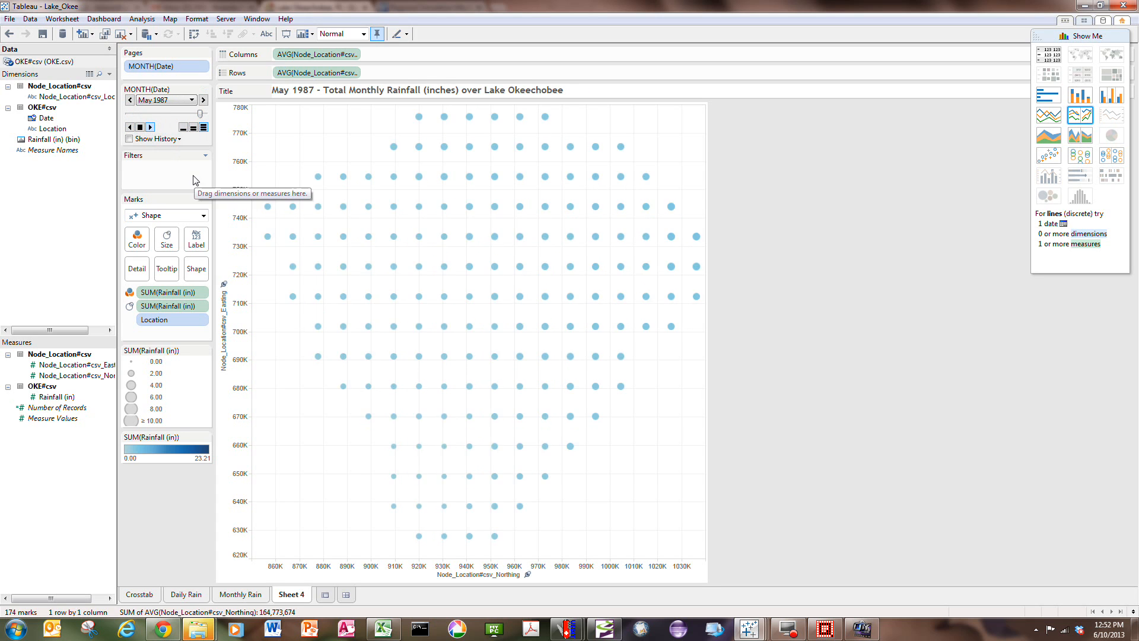